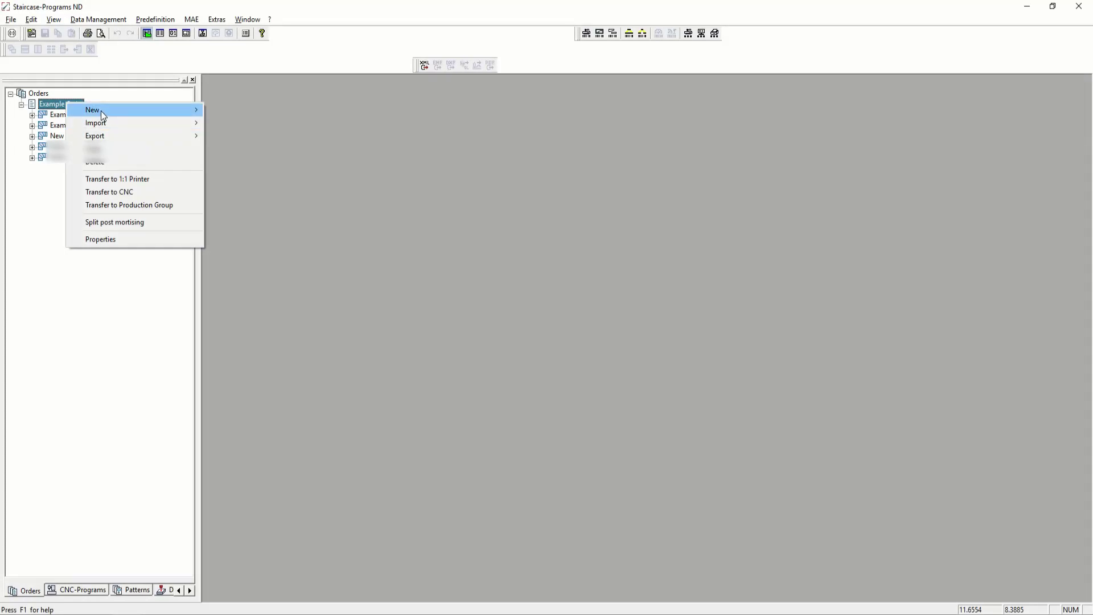
Step: Create a new staircase in Example Order using the open stair side quick-input preset
mouse_move(100, 110)
left_click(243, 149)
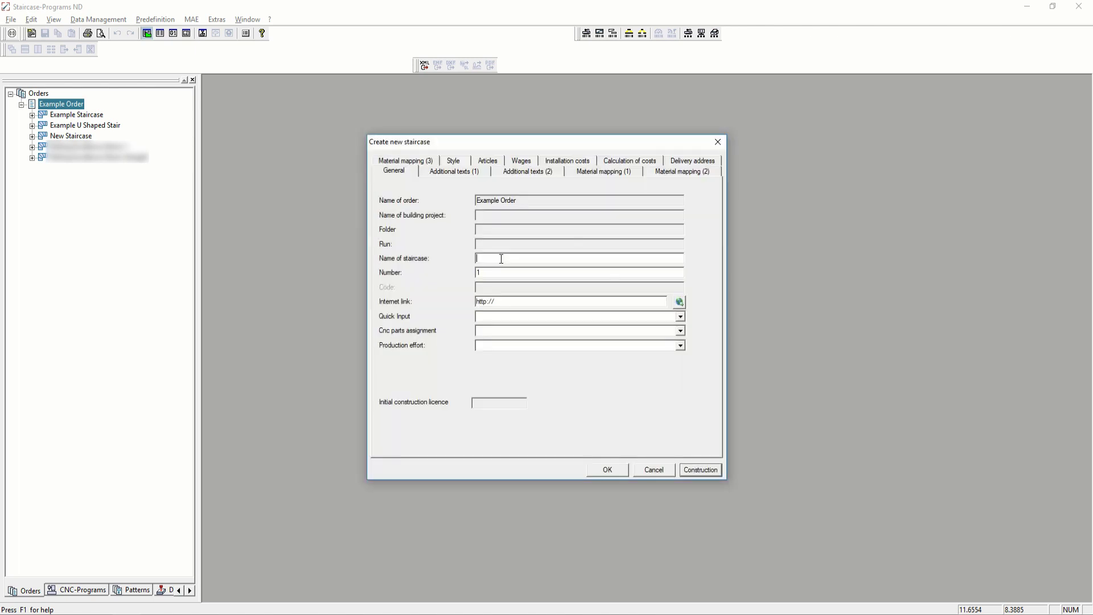
left_click(505, 317)
left_click(512, 350)
Step: Give the staircase the Rail 6010 style and half-circle tread front edges, then continue to Construction
left_click(455, 162)
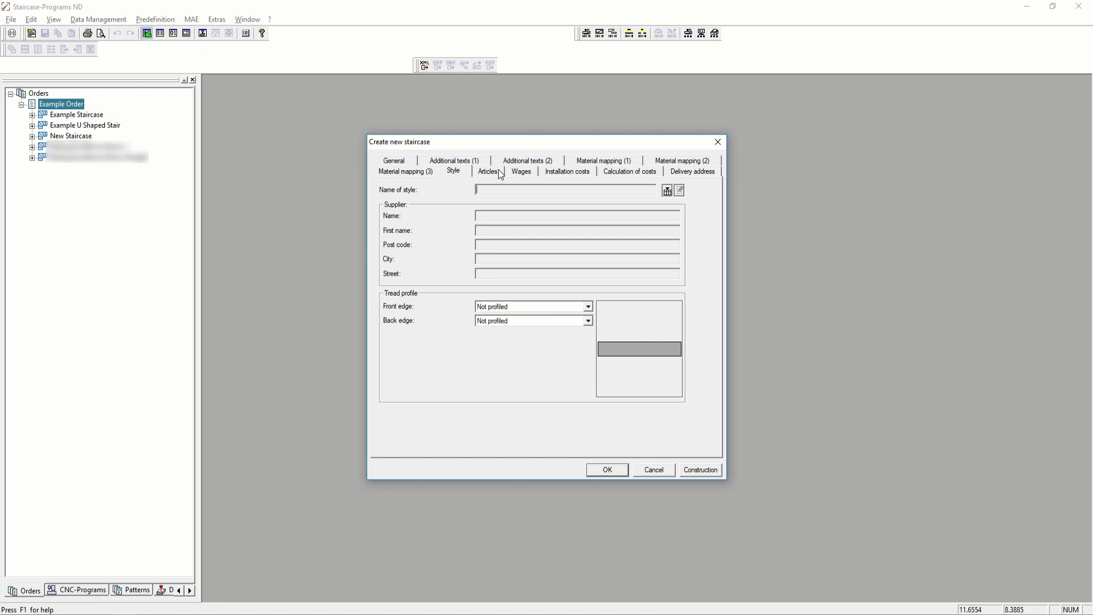
left_click(663, 195)
left_click(607, 473)
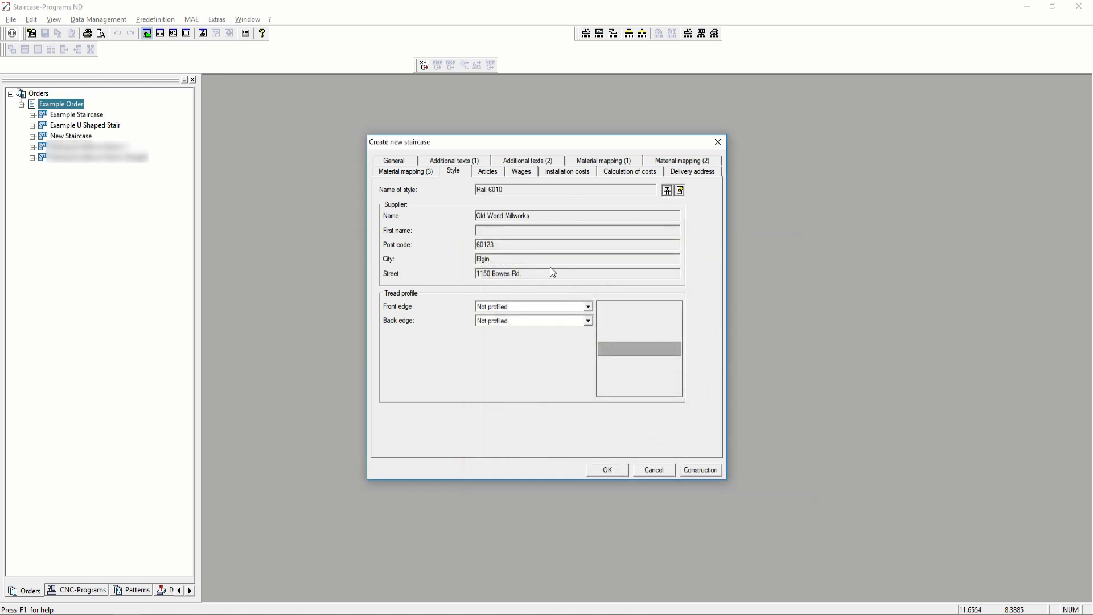
left_click(511, 308)
left_click(512, 324)
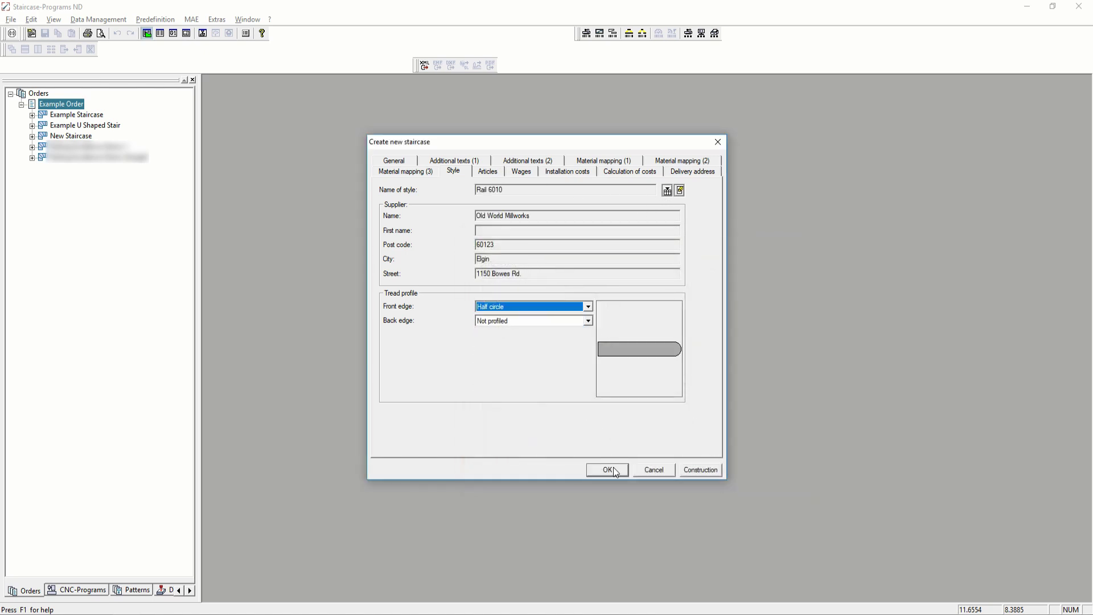
left_click(696, 469)
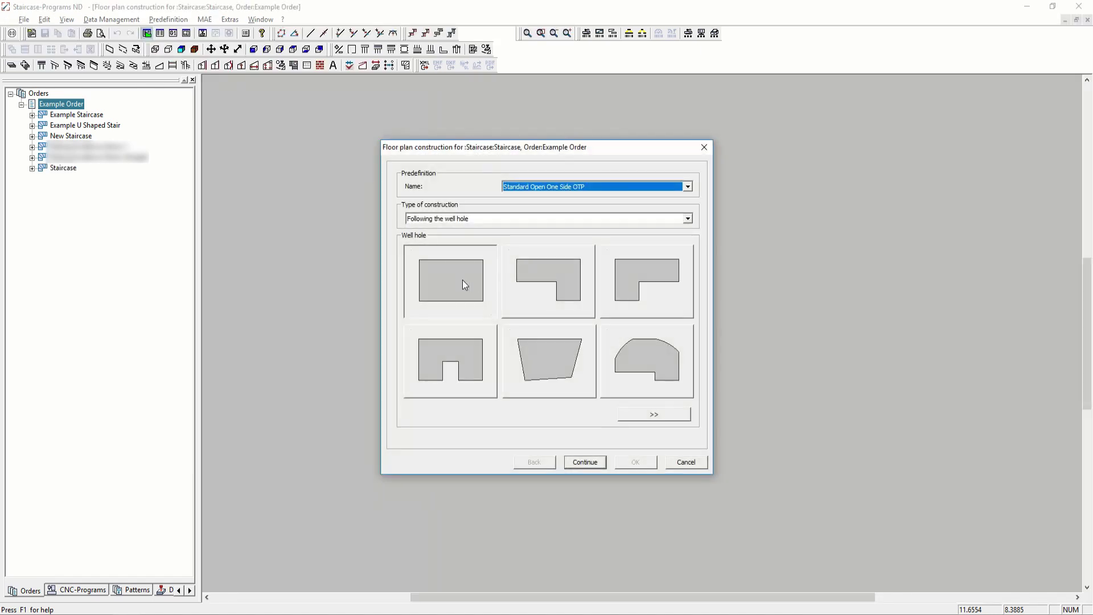
Step: Choose a rectangular well hole and enter 1 for its first dimension
left_click(463, 279)
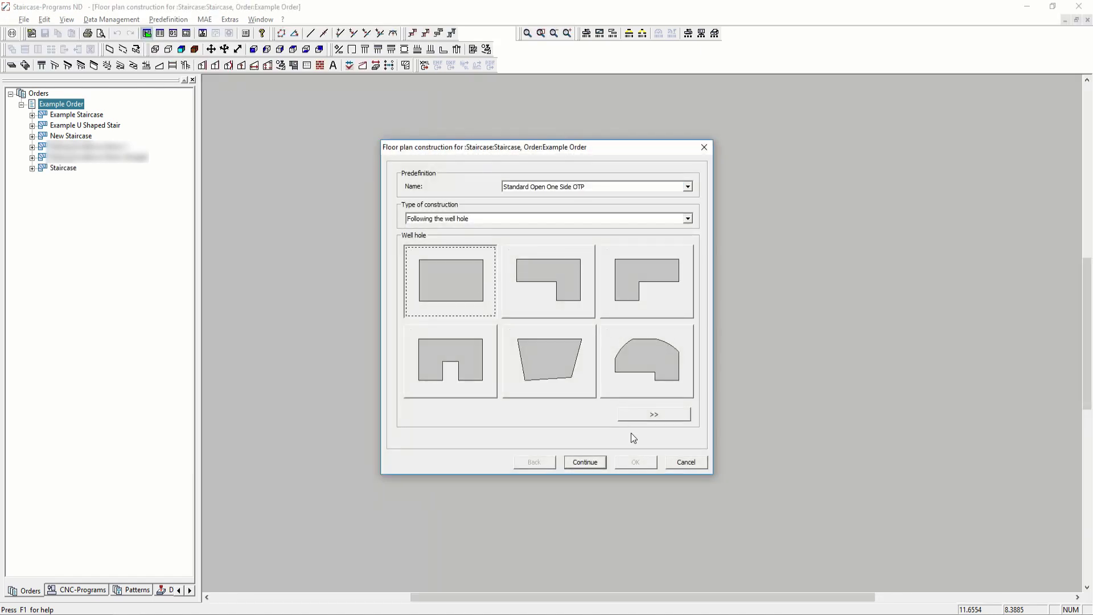
left_click(585, 462)
type("1")
key("Tab")
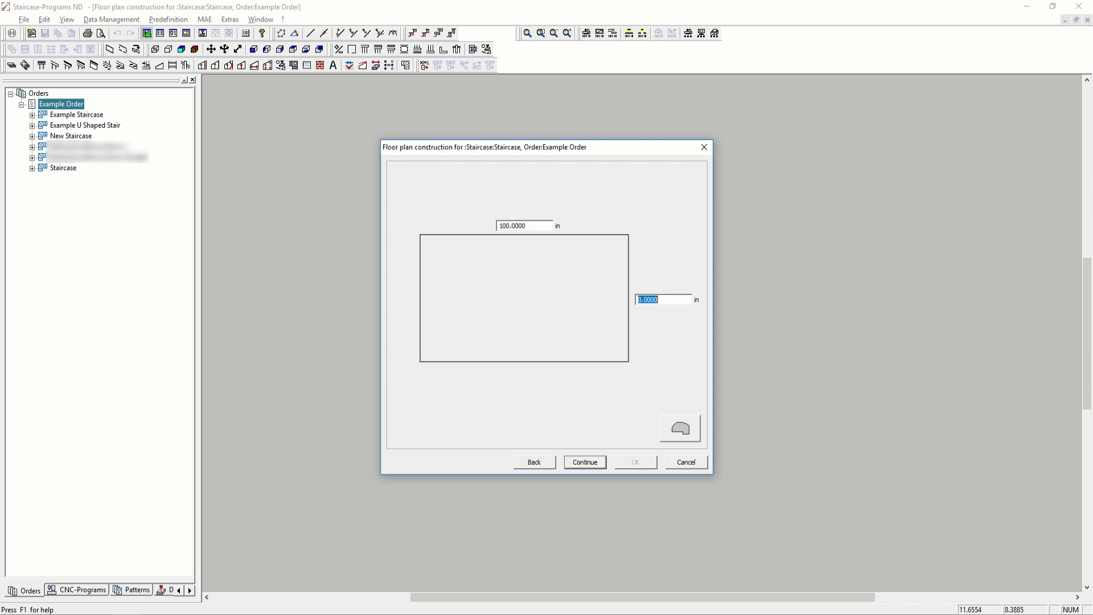
key("Return")
Step: Pick the turning stair direction layout and the third winder and tread option
left_click(670, 265)
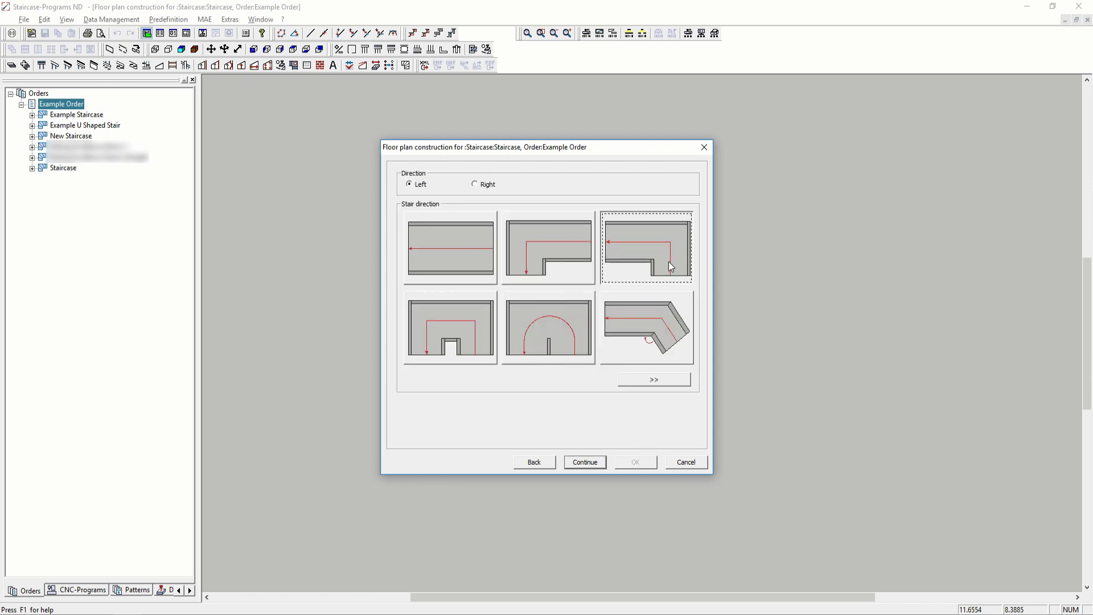
left_click(601, 465)
left_click(635, 252)
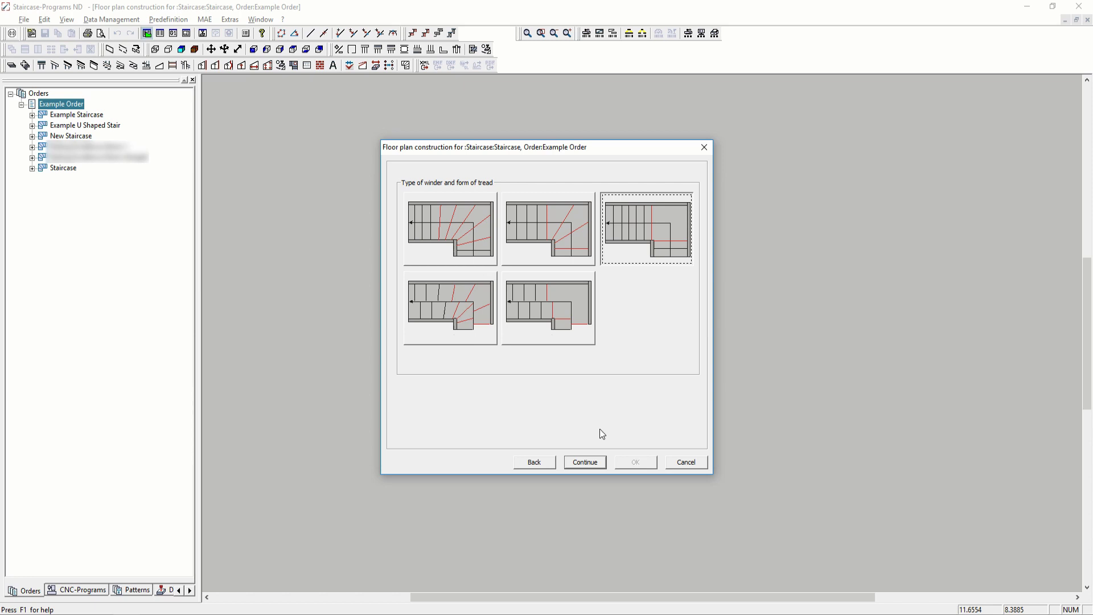
left_click(598, 461)
Step: Set 108 in floor-to-floor height and 10 in thickness, with walls created offside
type("108")
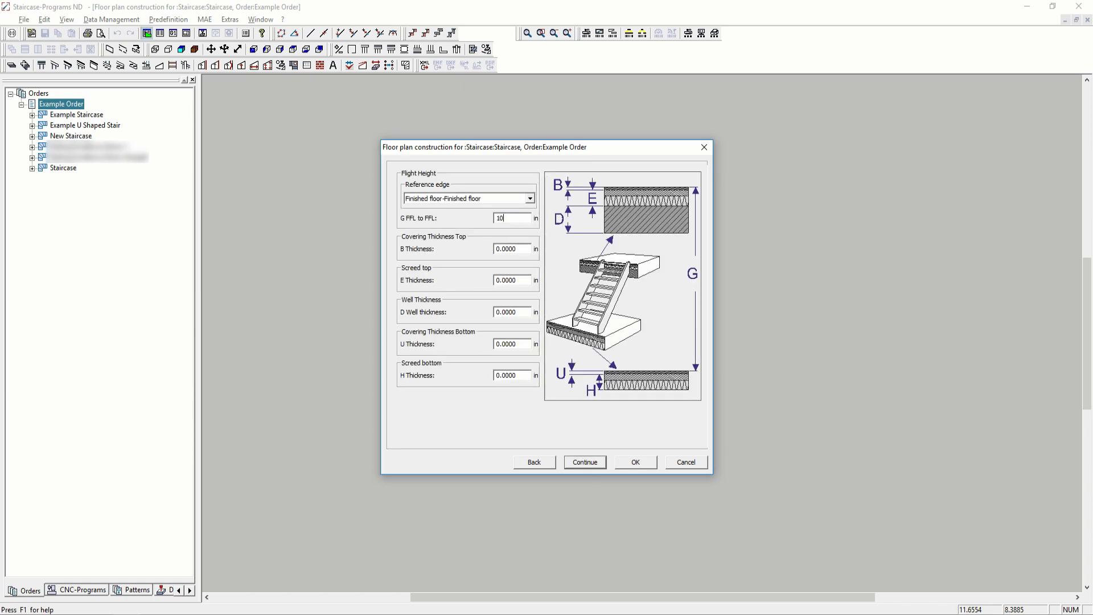
key("Tab")
key("Tab")
key("Tab")
type("10")
left_click(592, 462)
left_click(447, 241)
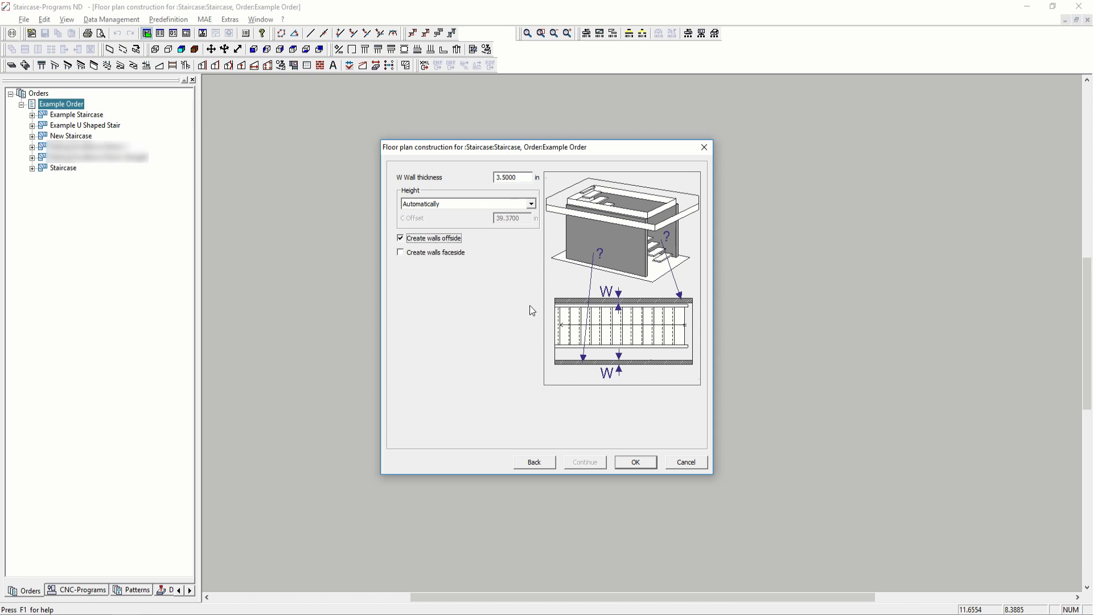
left_click(632, 463)
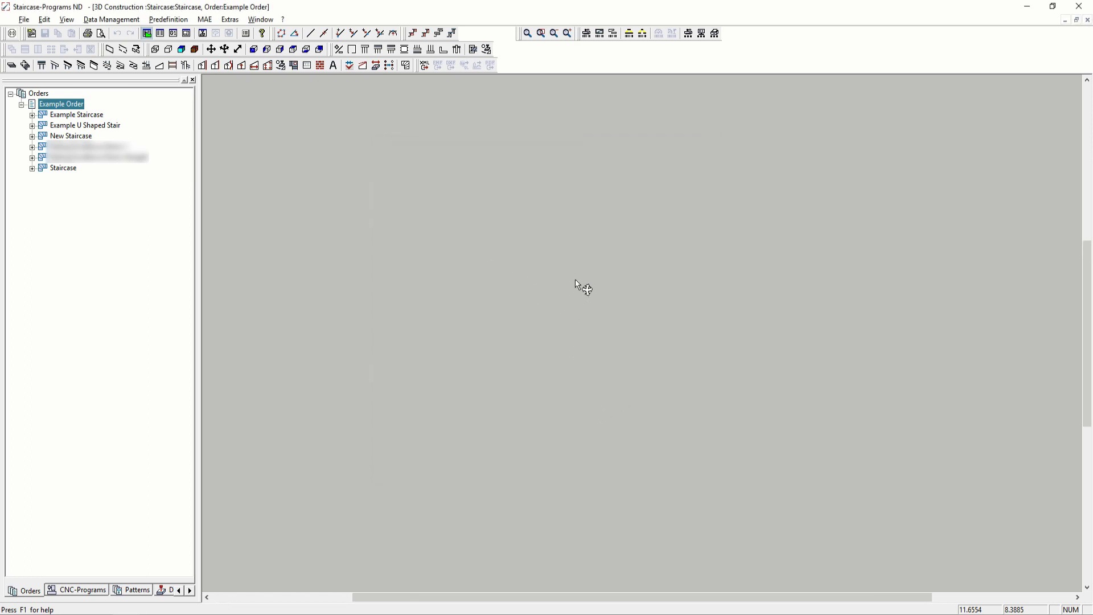
Step: Orbit, tilt and zoom the 3D view onto the bottom steps, bringing up the bottom tread's options
left_click_drag(582, 274, 615, 290)
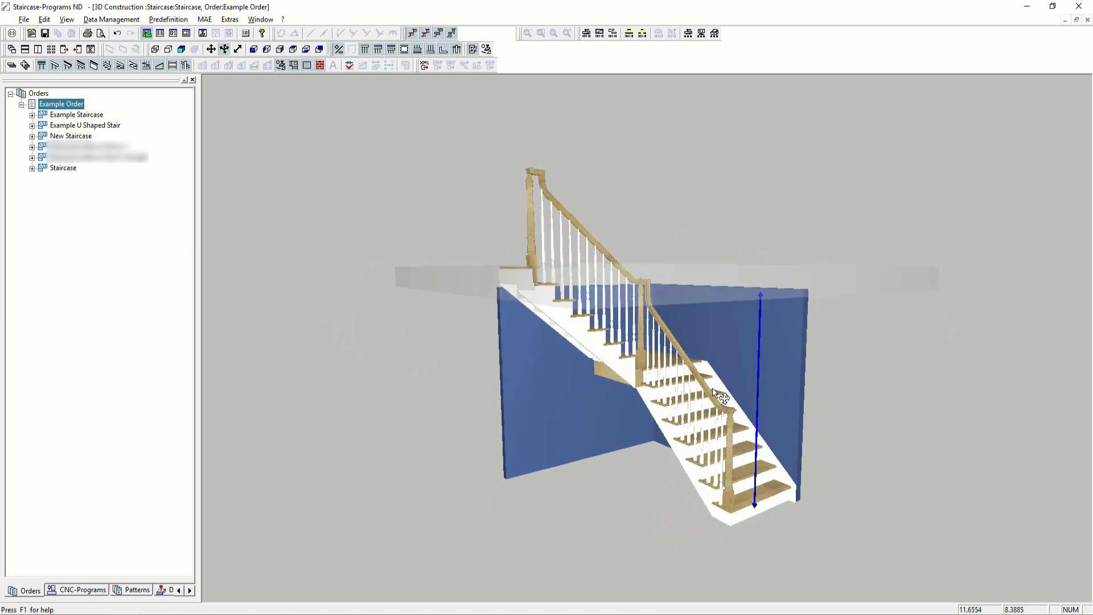
scroll(716, 382, "up", 5)
left_click_drag(717, 371, 731, 324)
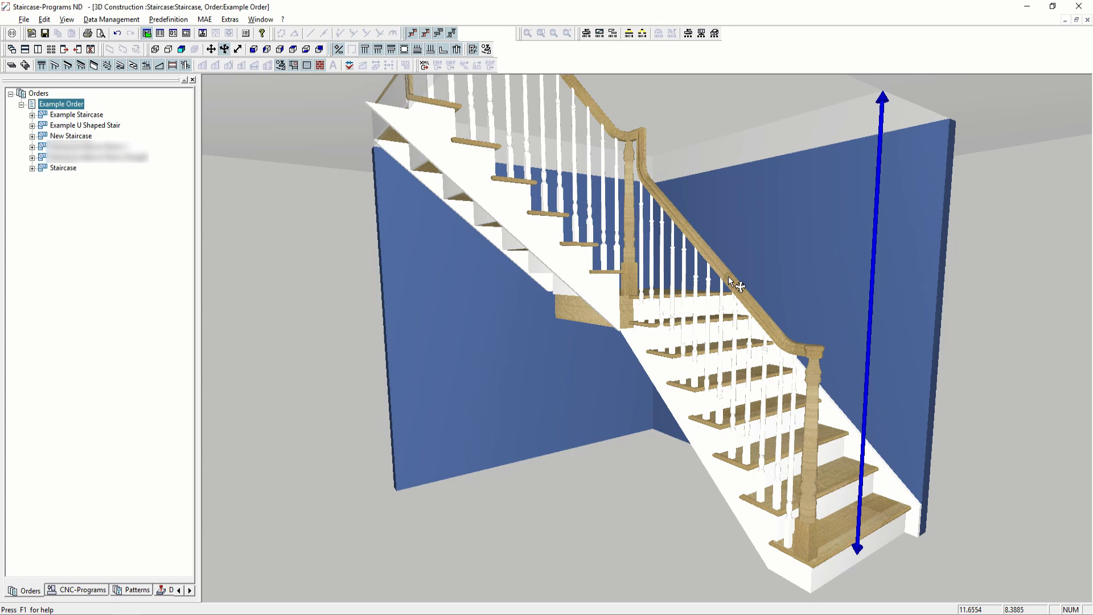
left_click_drag(646, 369, 700, 435)
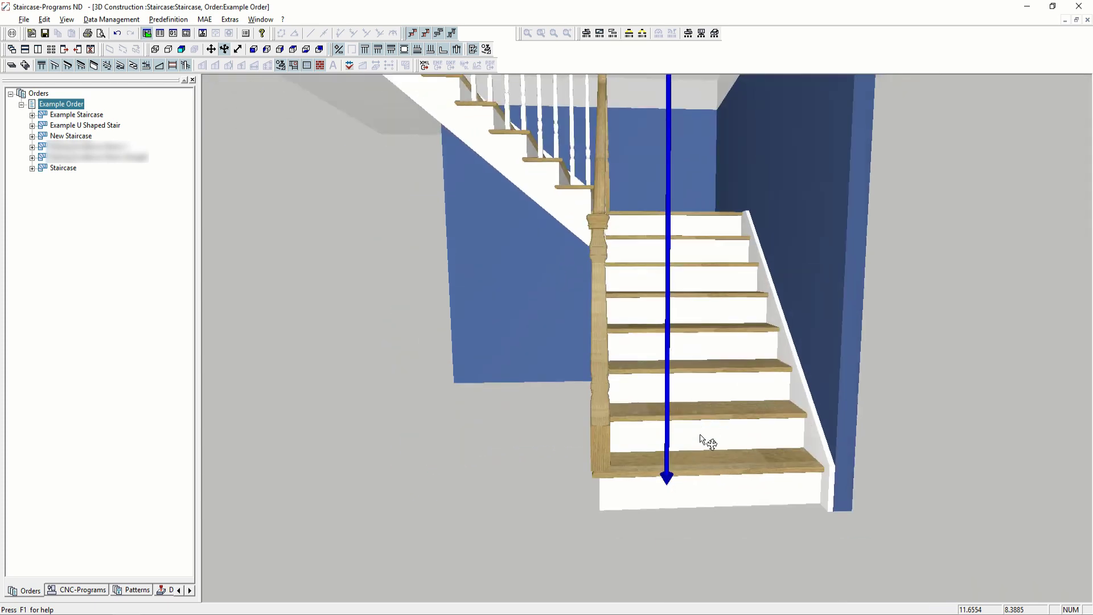
right_click(639, 466)
Step: Turn off automatic material on the bottom tread and switch it from White Oak to Black Walnut
left_click(691, 554)
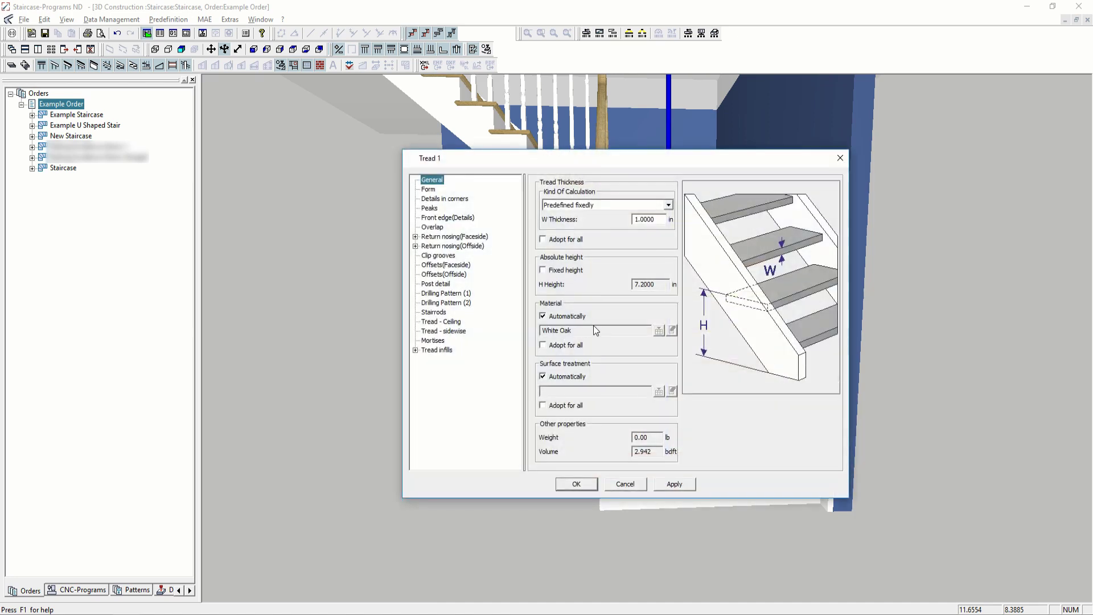
left_click(571, 317)
left_click(659, 333)
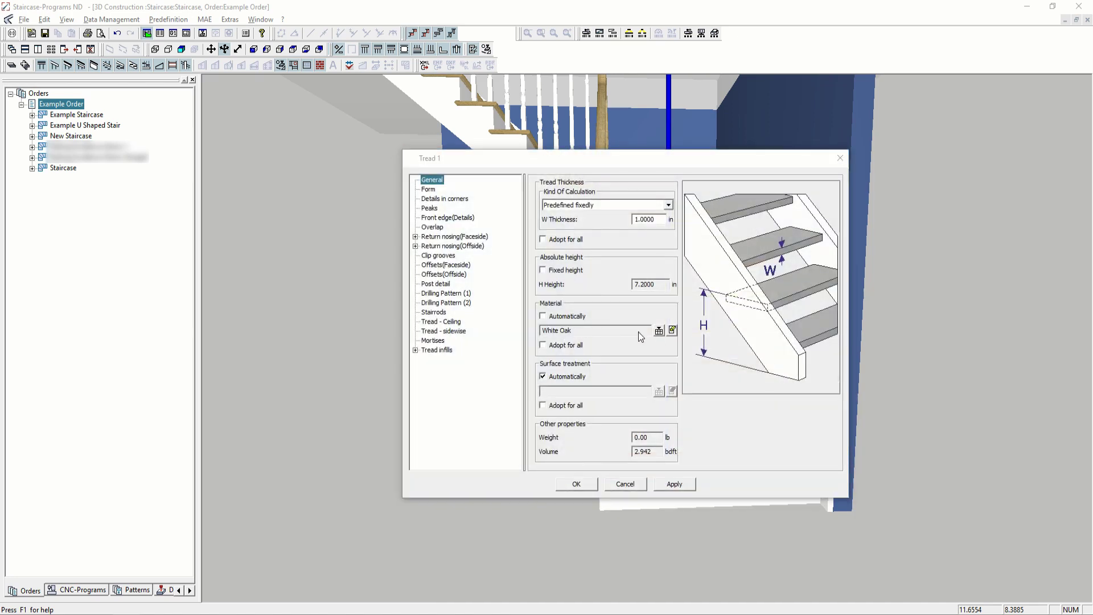
left_click(633, 328)
type("bl")
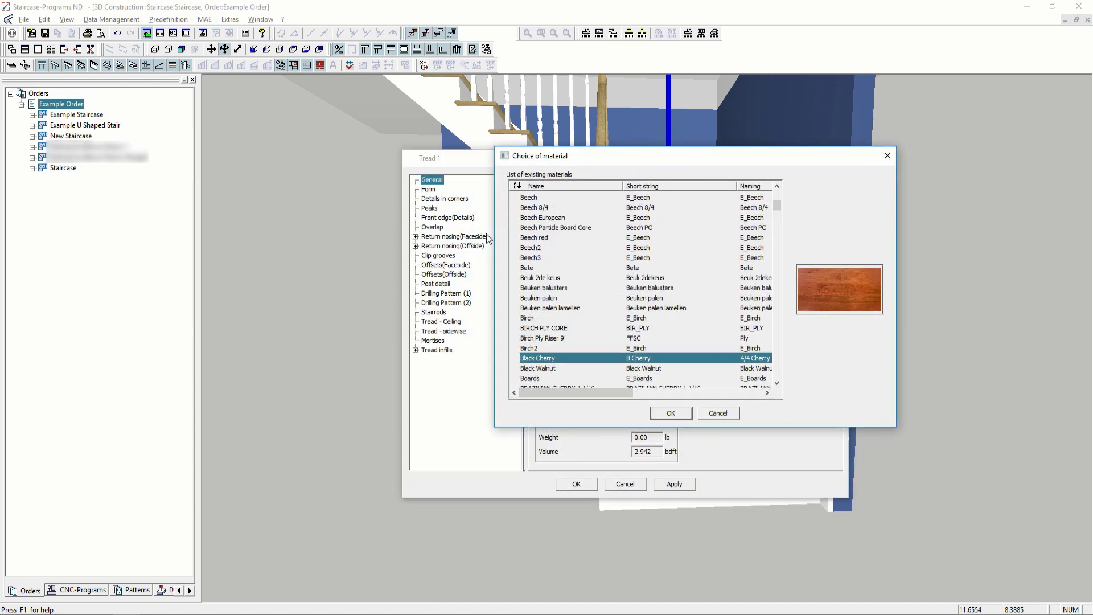
double_click(544, 368)
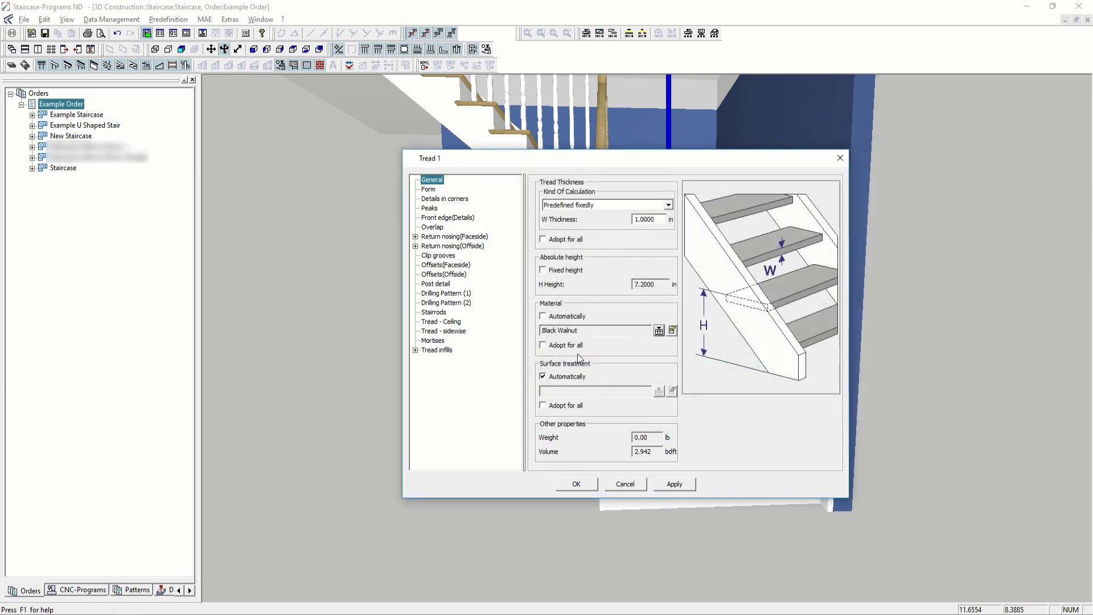
left_click(577, 484)
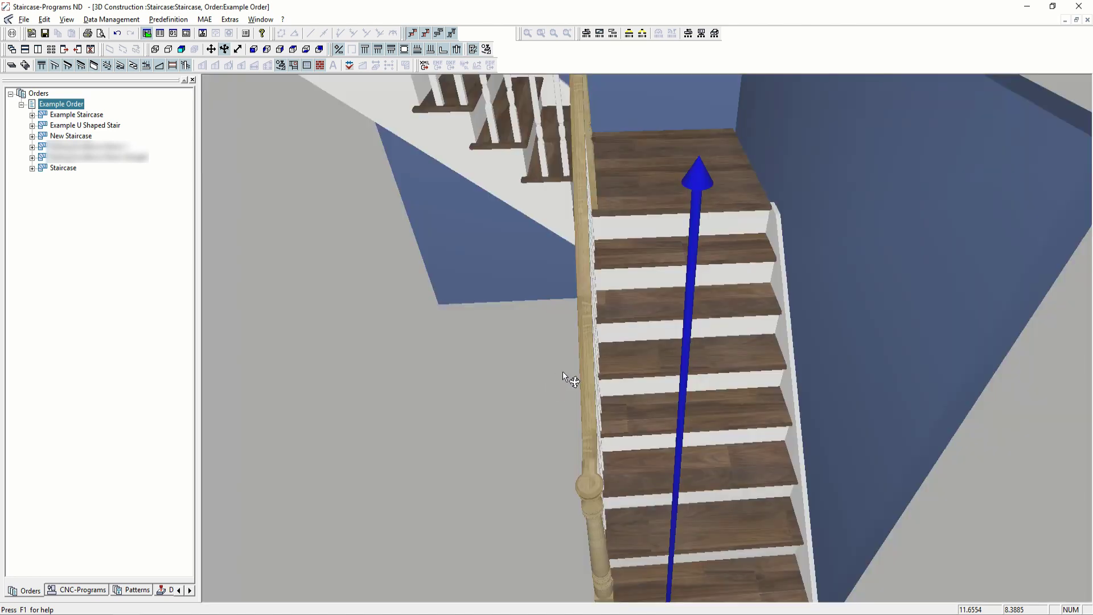
left_click_drag(562, 372, 636, 401)
Step: Set the bottom tread's faceside form to 180° to string (cut out) with 2 in prolongation
right_click(662, 515)
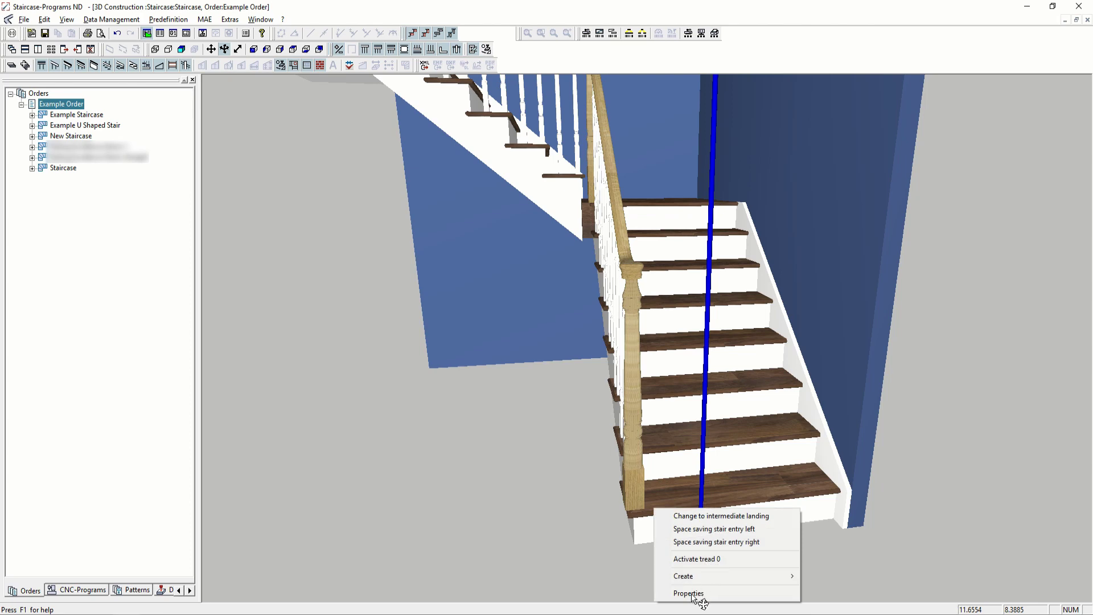
left_click(704, 594)
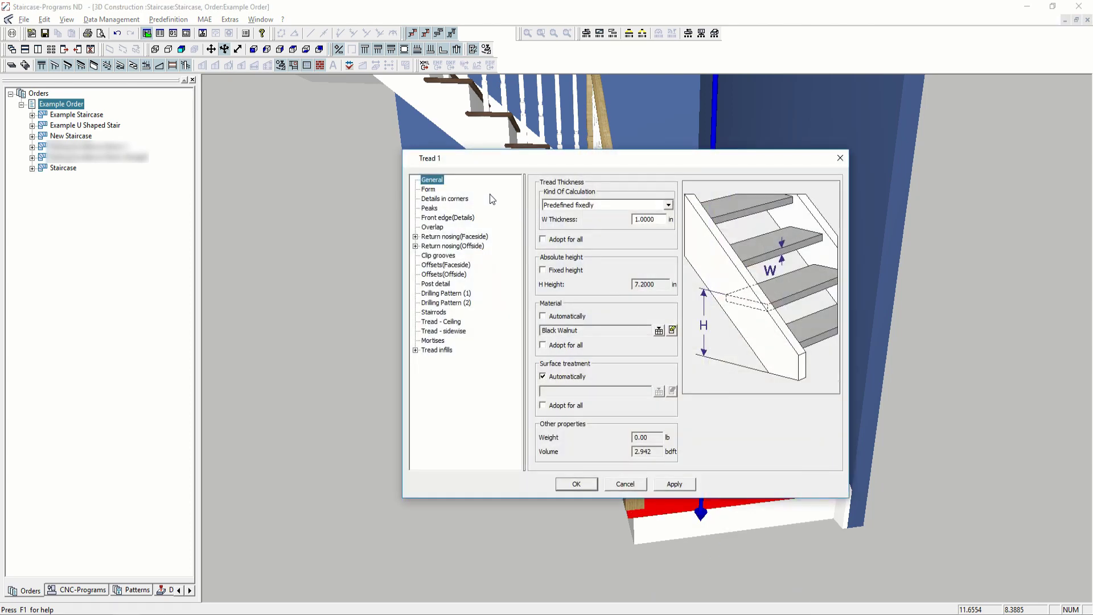
left_click(431, 189)
left_click(583, 302)
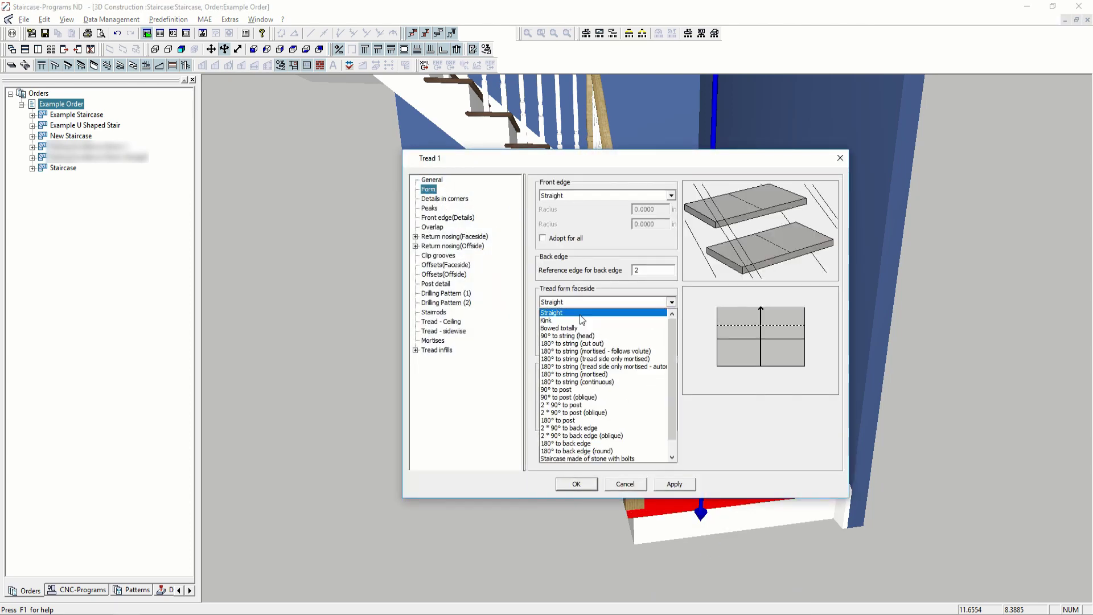
left_click(572, 343)
key("Tab")
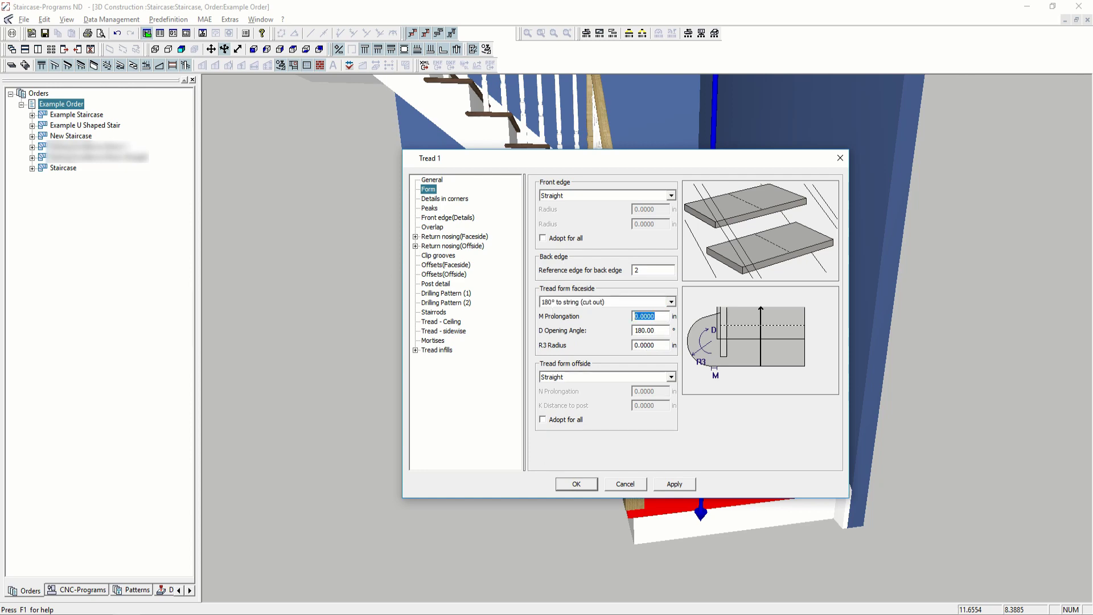
type("2")
key("Tab")
key("Tab")
left_click(581, 488)
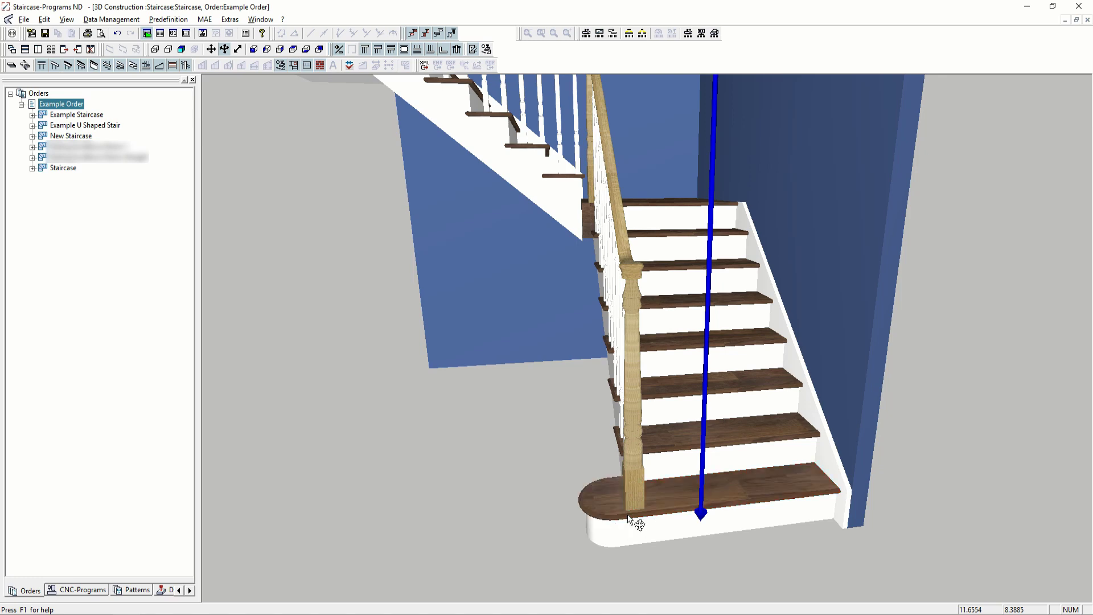
Step: Set the bottom newel post's upper edge to Under Volute in its top details
right_click(640, 429)
left_click(675, 501)
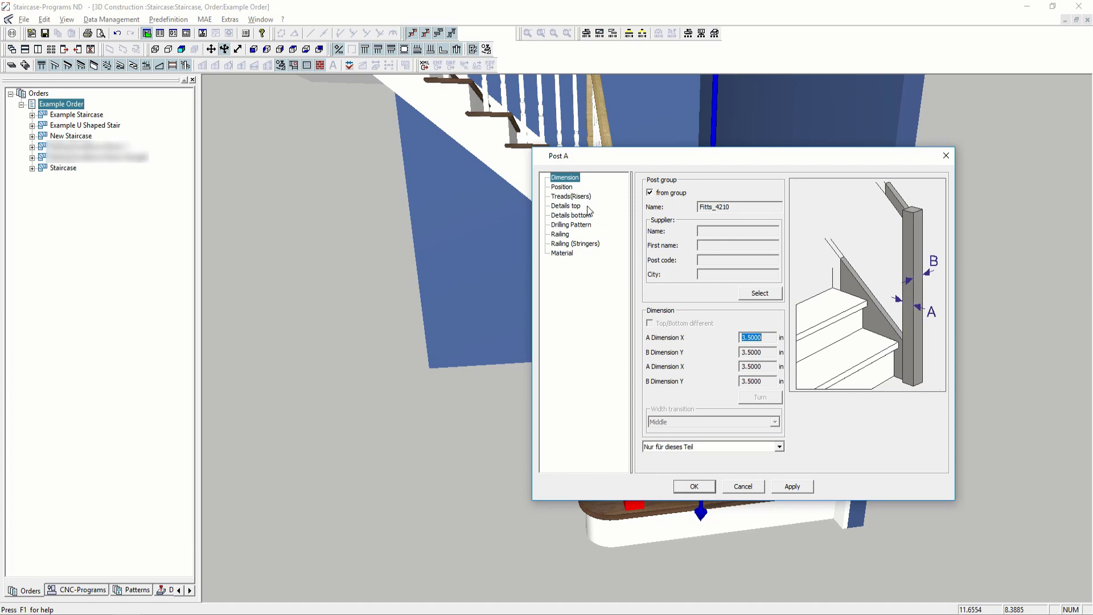
left_click(575, 207)
left_click(706, 194)
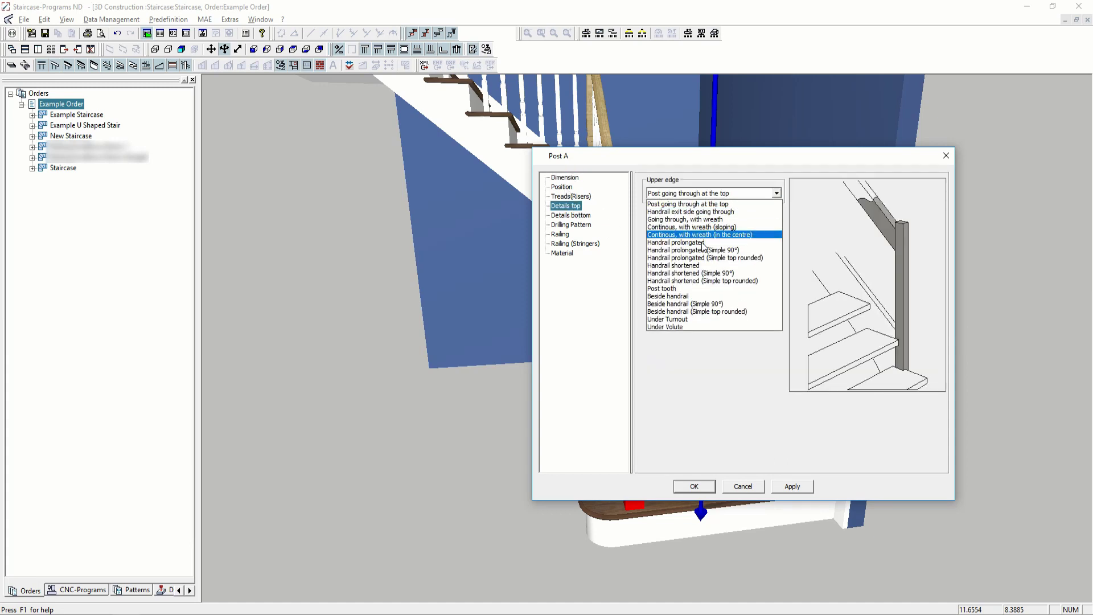
left_click(683, 328)
left_click(694, 487)
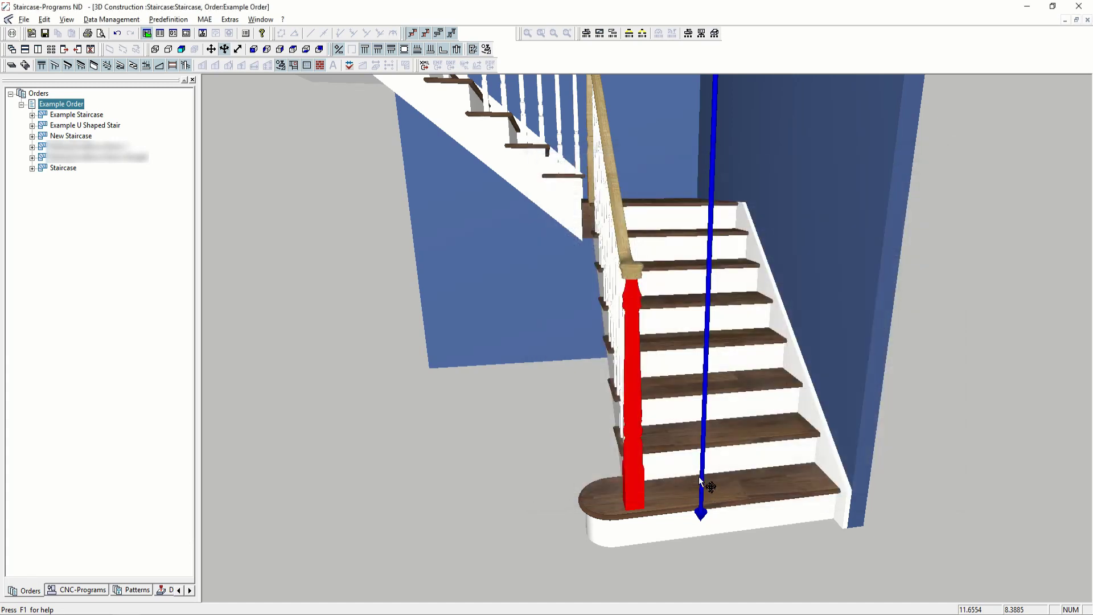
Step: Turn the view toward the handrail and add a new infill along it
left_click(600, 370)
left_click_drag(549, 369, 756, 228)
right_click(756, 228)
mouse_move(797, 305)
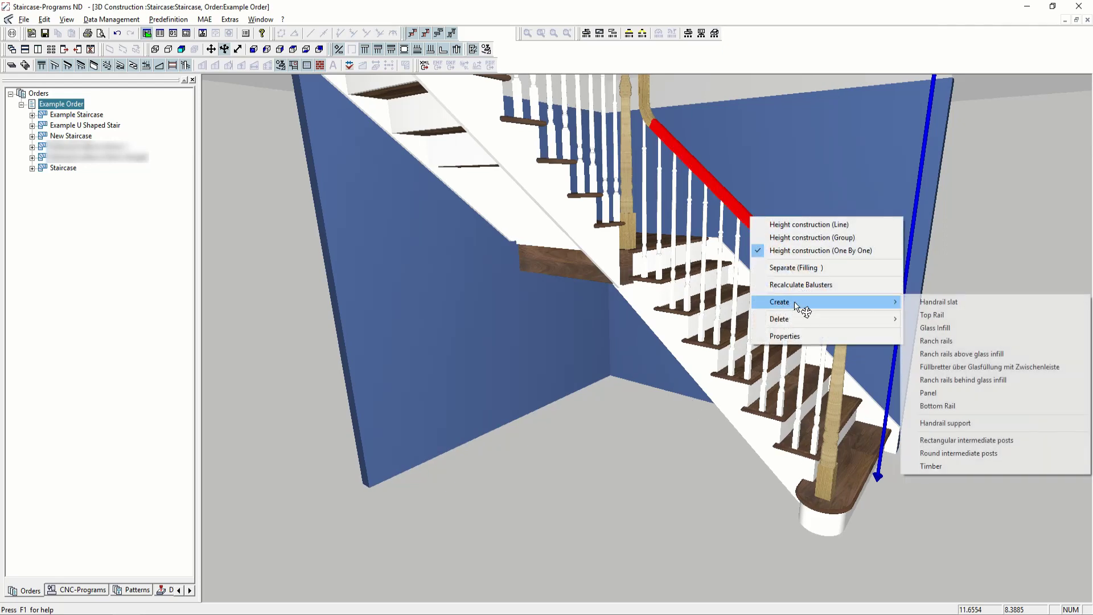
left_click(949, 329)
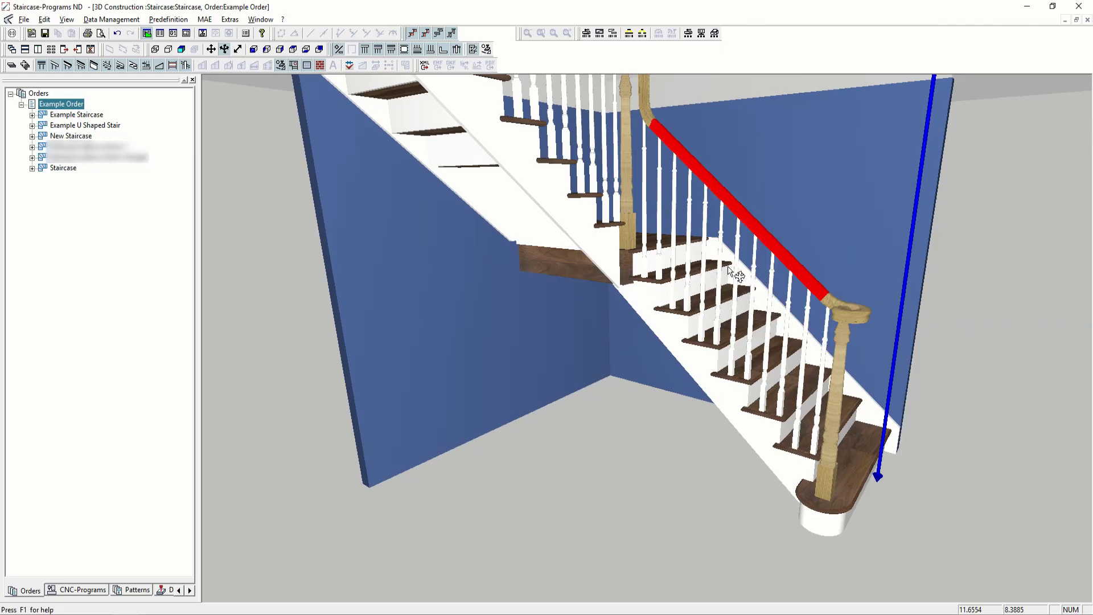
Step: Replace the handrail's balusters with ranch rails and orbit to see the whole staircase
left_click_drag(602, 309, 623, 281)
right_click(631, 279)
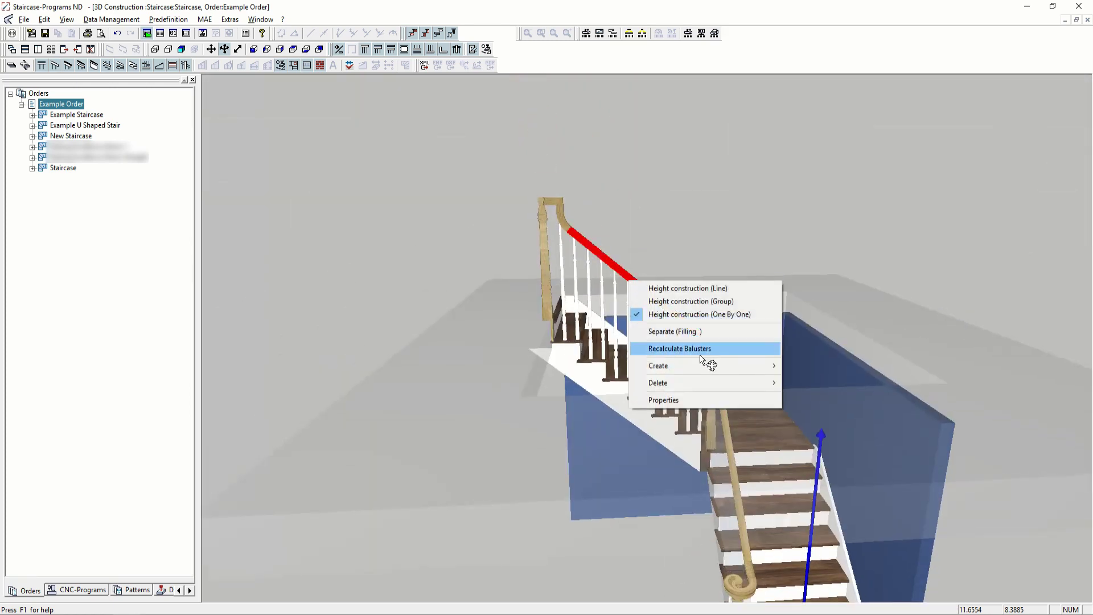
mouse_move(695, 365)
left_click(834, 404)
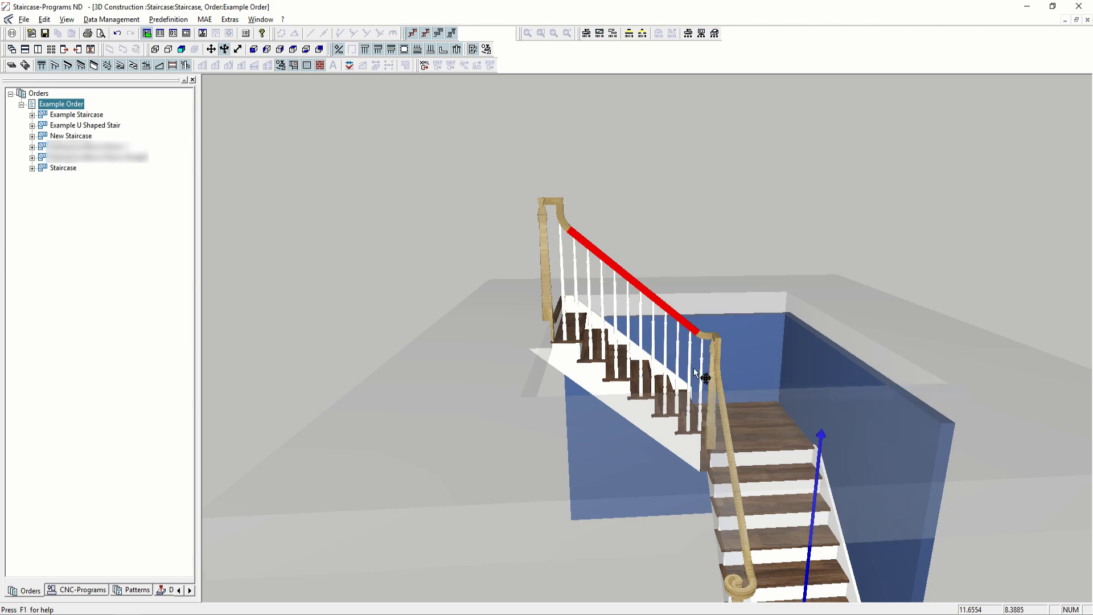
left_click_drag(561, 350, 740, 362)
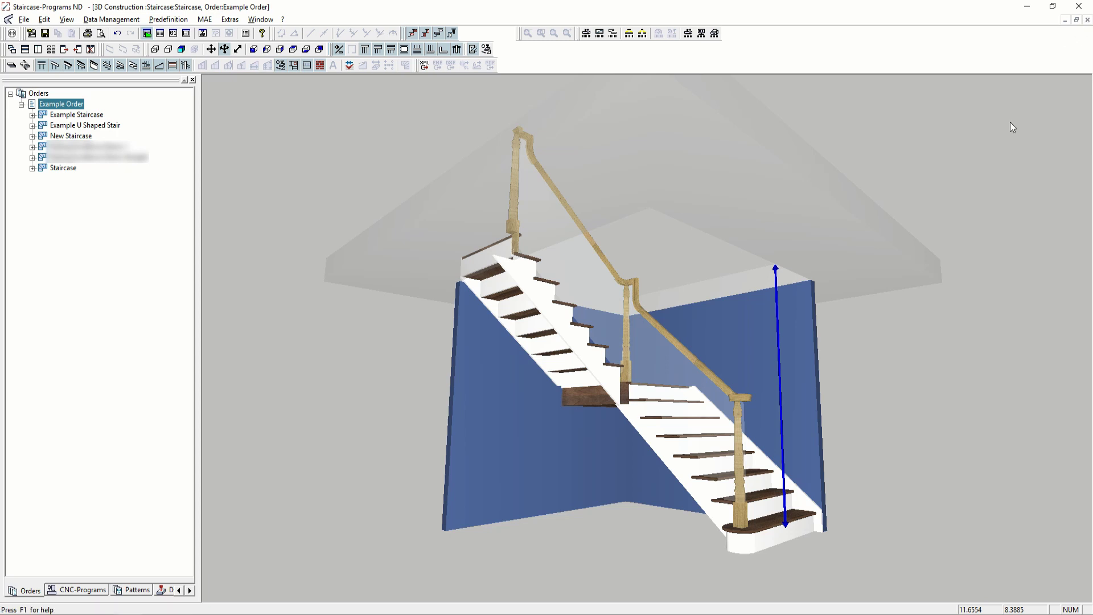
Step: Back in the floor plan, extend the right-hand wall further down past the stairs
left_click(1088, 20)
middle_click_drag(776, 416, 735, 209)
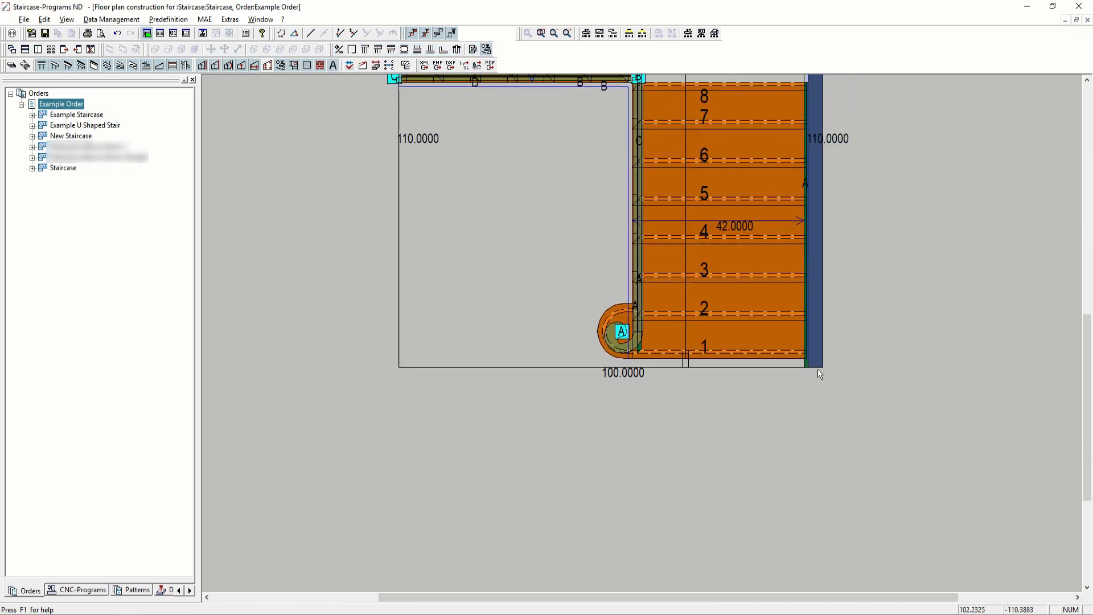
left_click_drag(815, 368, 811, 529)
Step: Add a door 5 in from the wall's left side, Stop faceside off, and show it in 3D
right_click(736, 356)
left_click(776, 371)
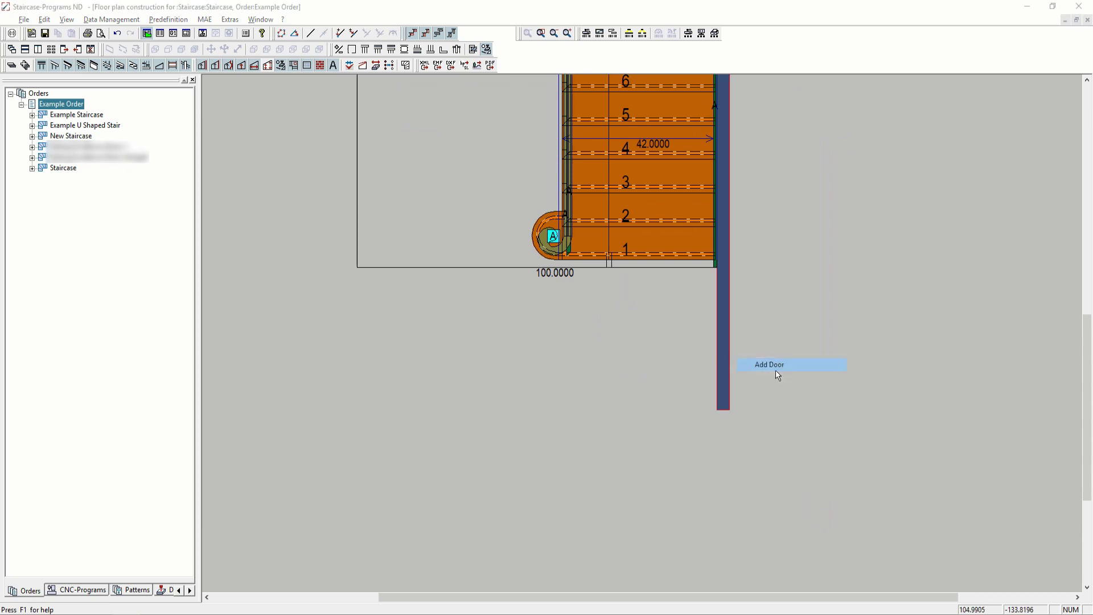
left_click(556, 313)
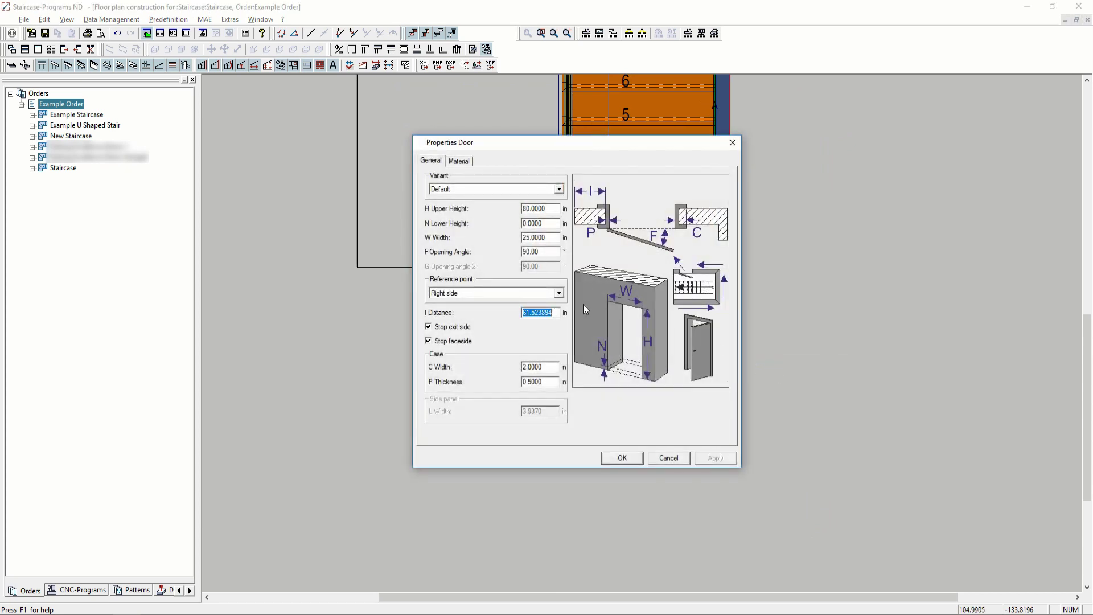
type("5")
left_click(450, 340)
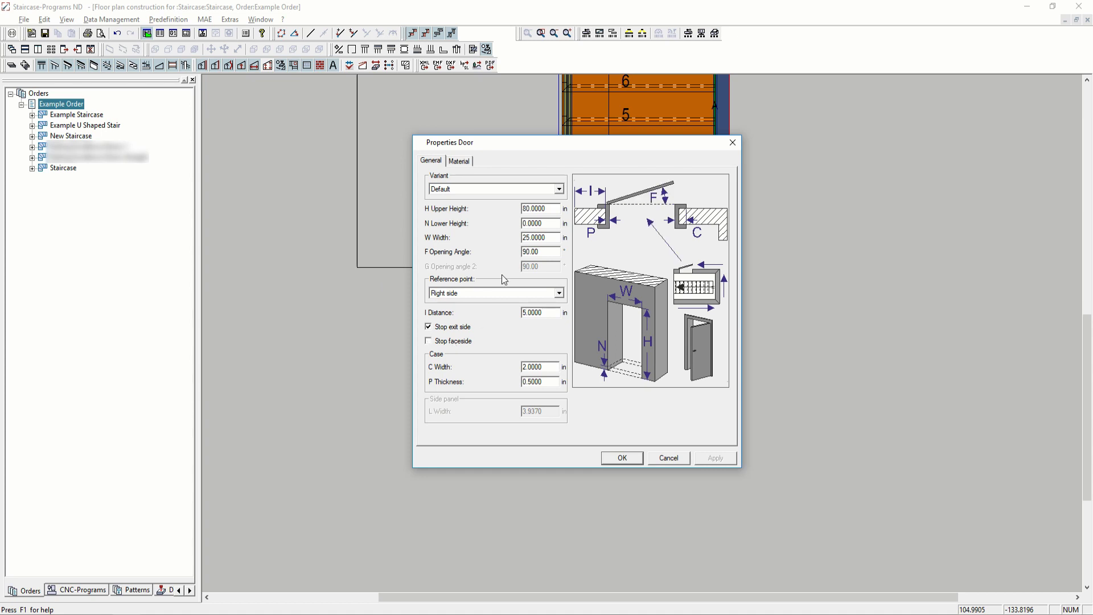
left_click(456, 294)
left_click(455, 309)
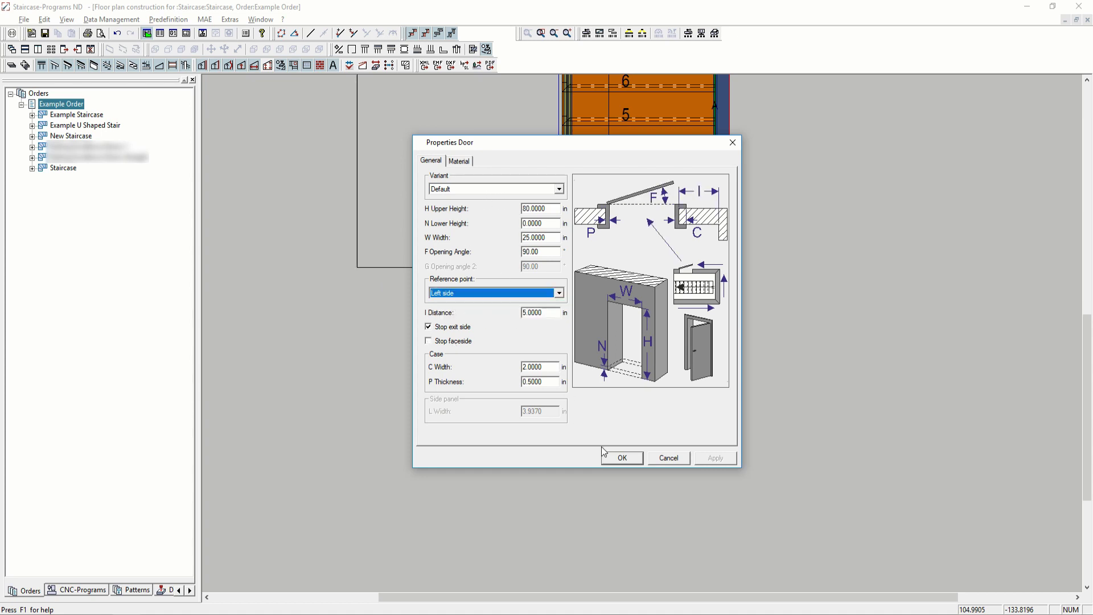
left_click(618, 457)
right_click(531, 348)
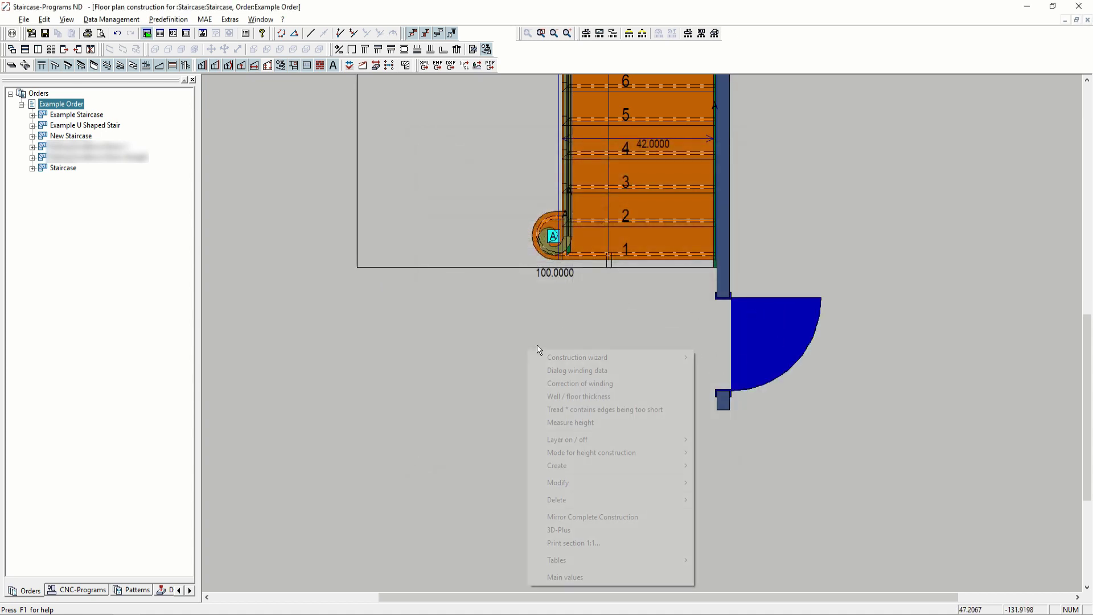
left_click(568, 530)
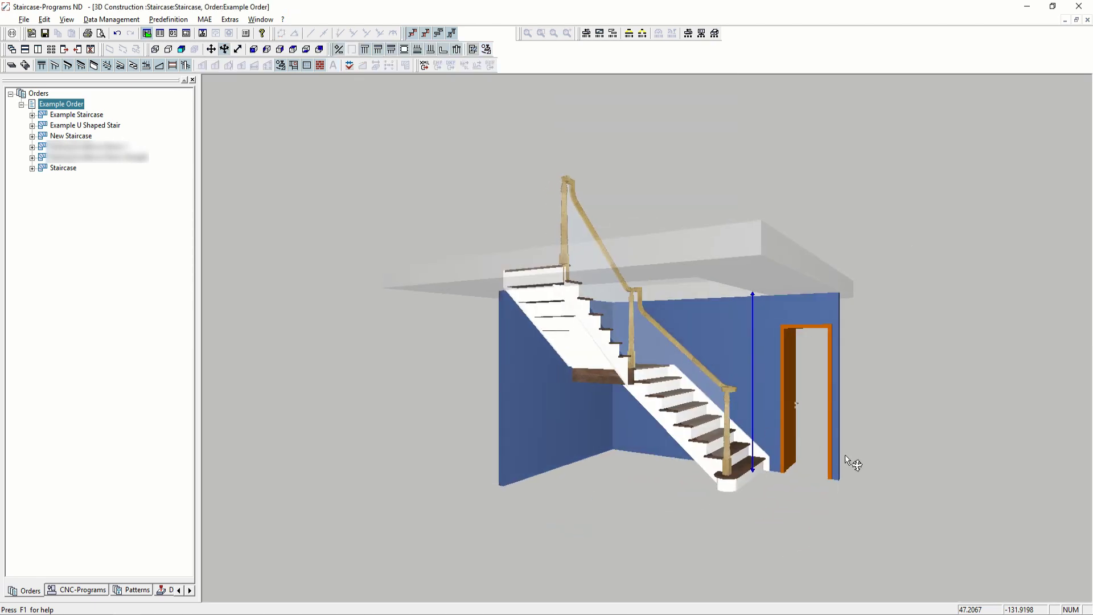
Step: Orbit and zoom in on the stair and door, then store the construction
left_click_drag(803, 399, 773, 411)
scroll(751, 411, "up", 5)
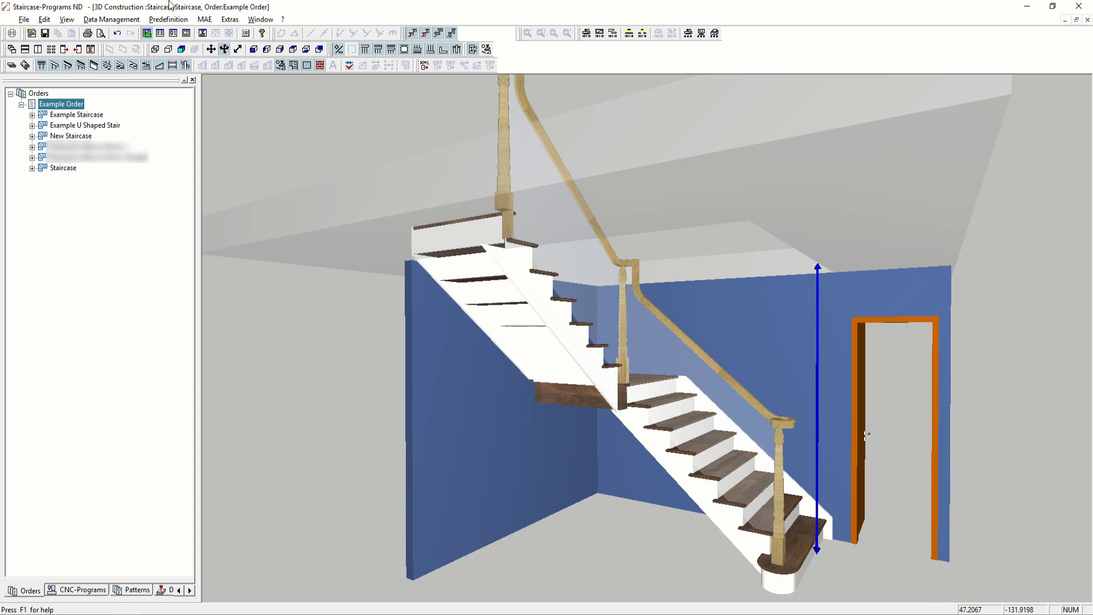
left_click(46, 36)
Step: Close the 3D and floor plan windows and open Staircase > Forms > 01 Groundplan
left_click(1089, 20)
left_click(1088, 20)
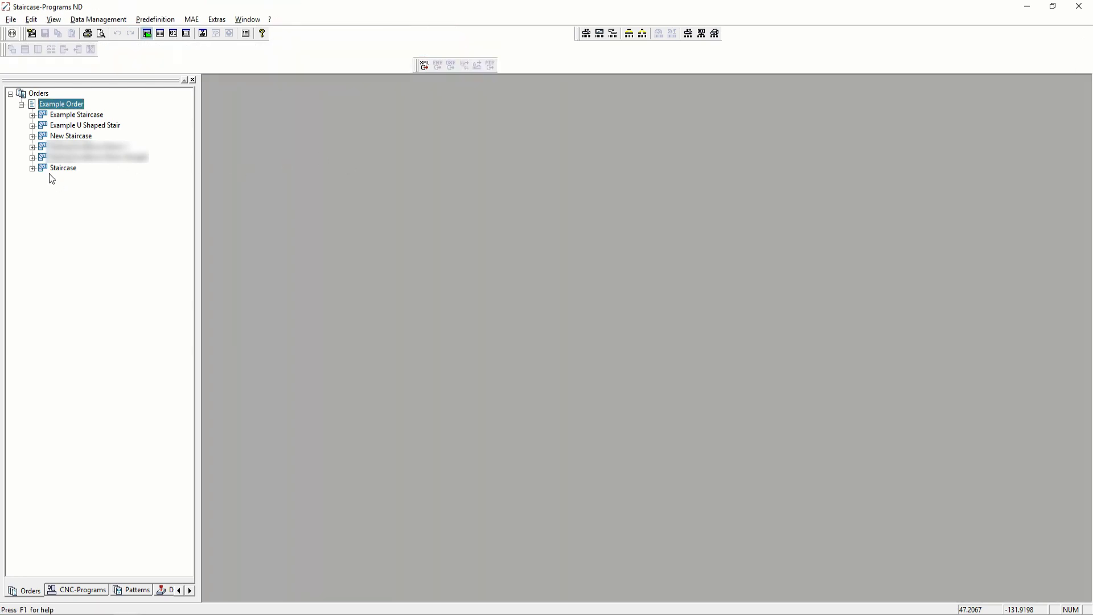
left_click(33, 169)
left_click(42, 189)
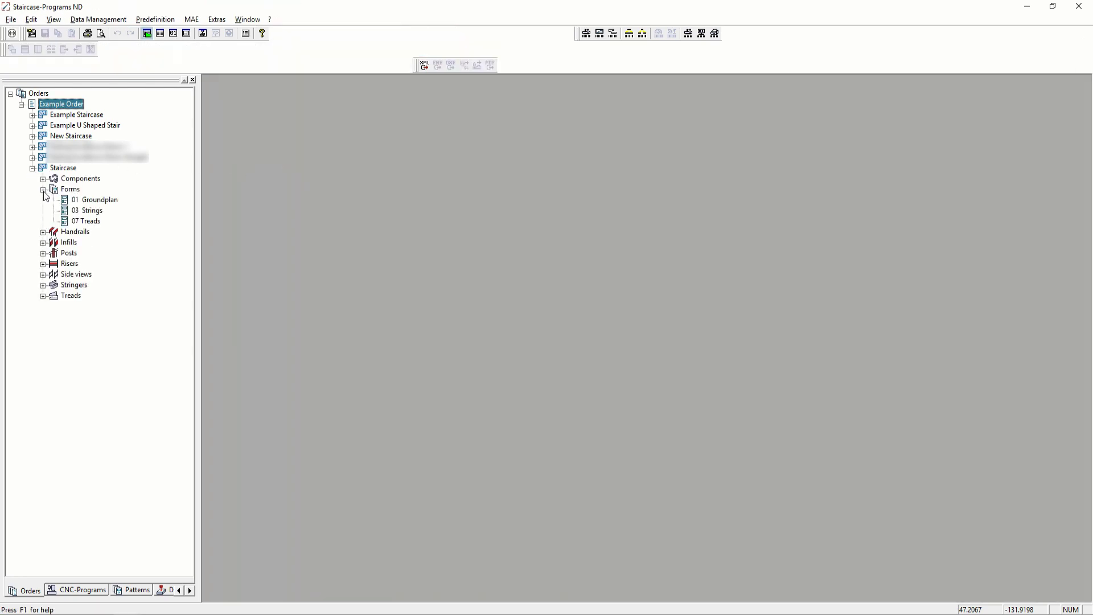
double_click(96, 200)
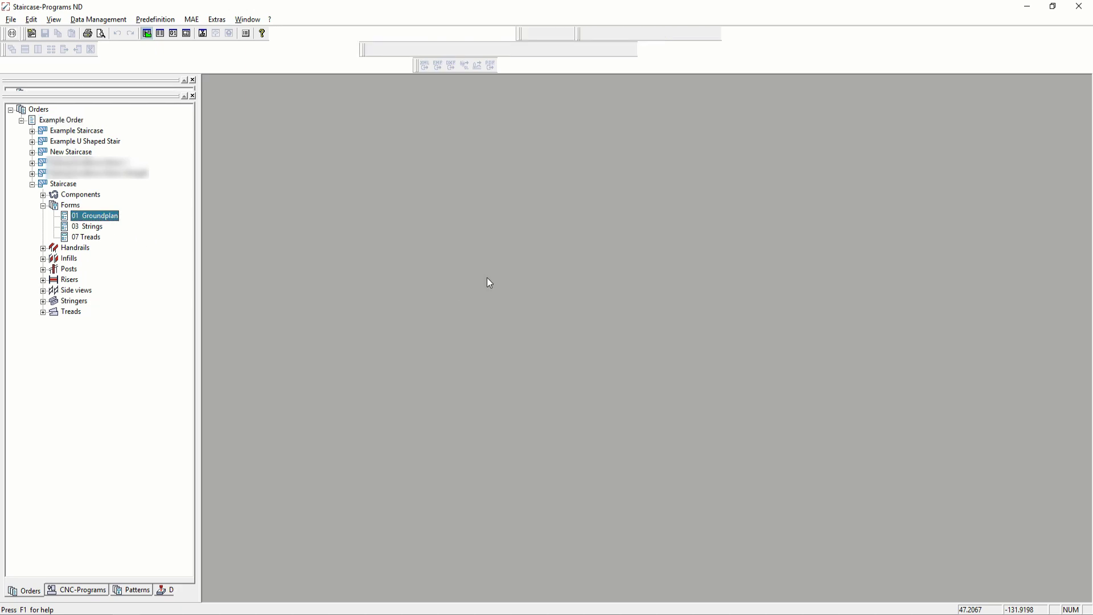
scroll(652, 378, "up", 1)
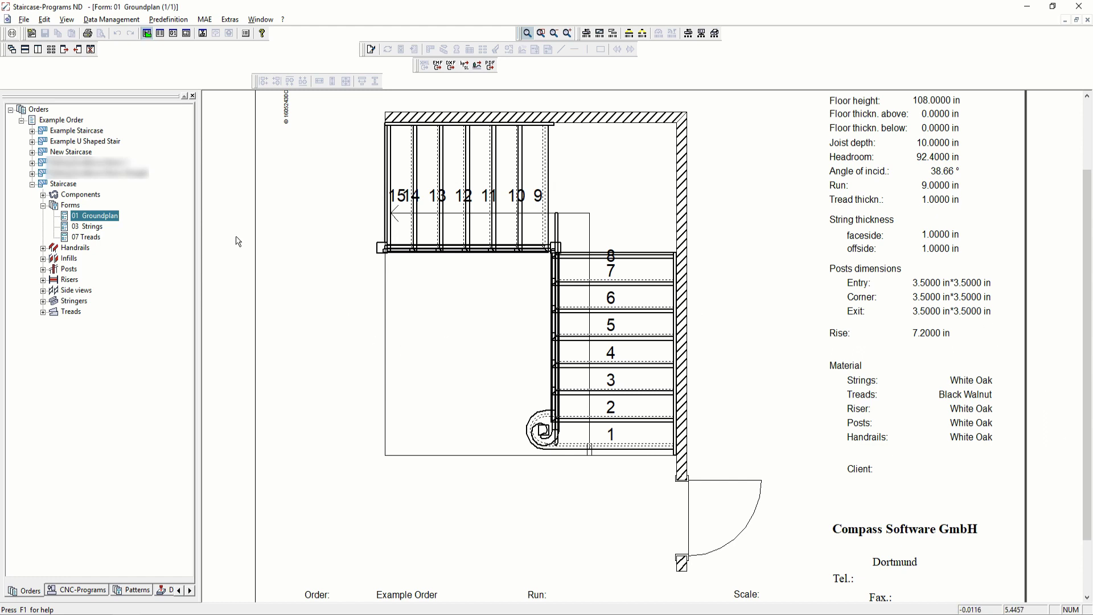
Step: Close the groundplan, preview the Stringer C drawing, then transfer Stringer C to CNC generation
left_click(1088, 20)
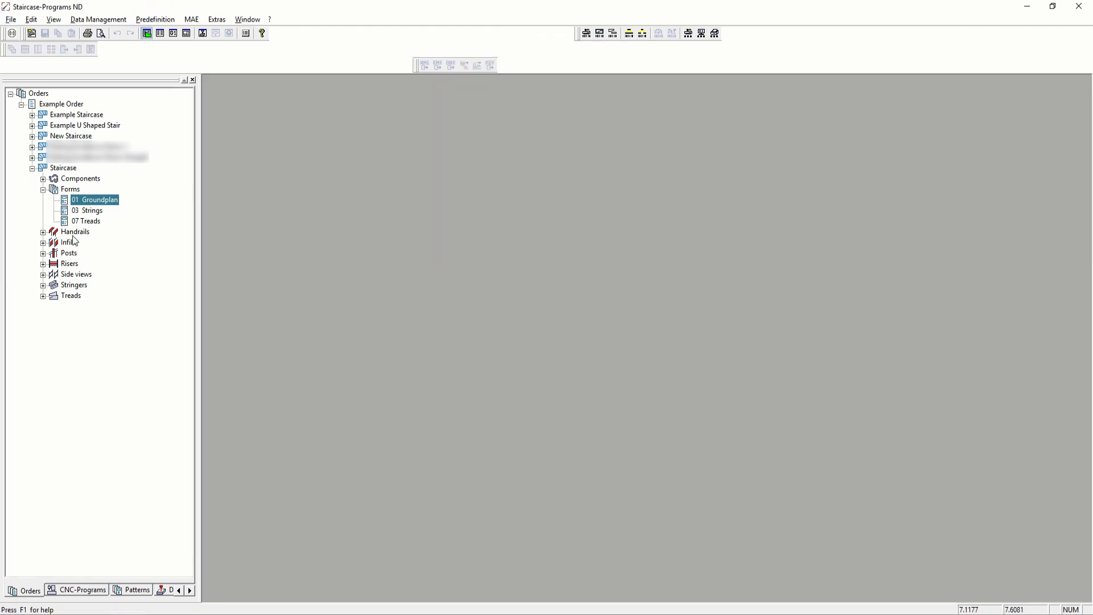
left_click(43, 285)
left_click(111, 318)
right_click(111, 318)
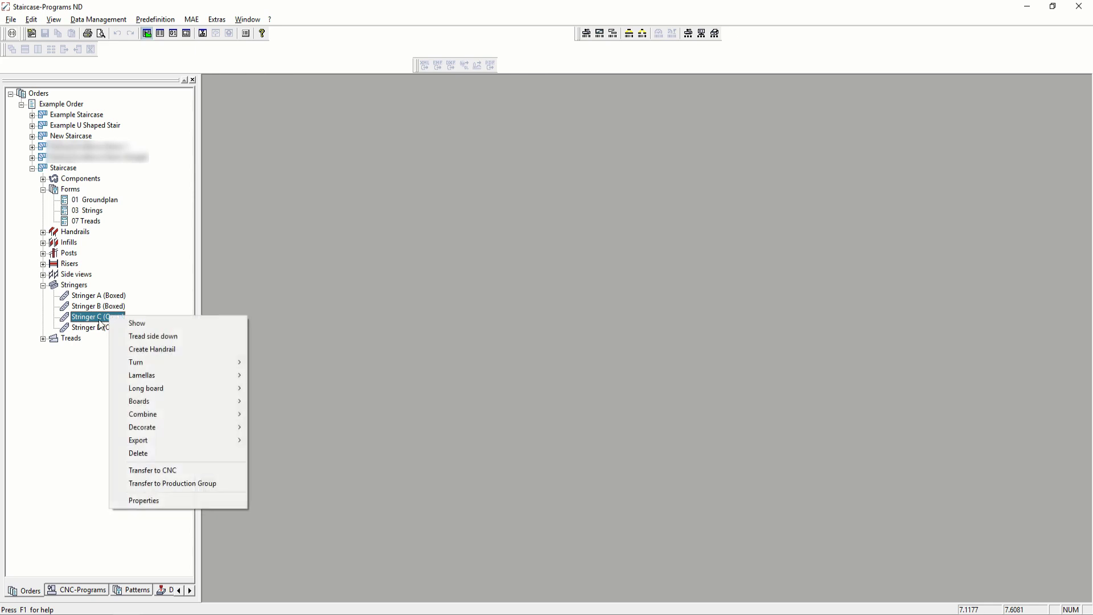
left_click(120, 321)
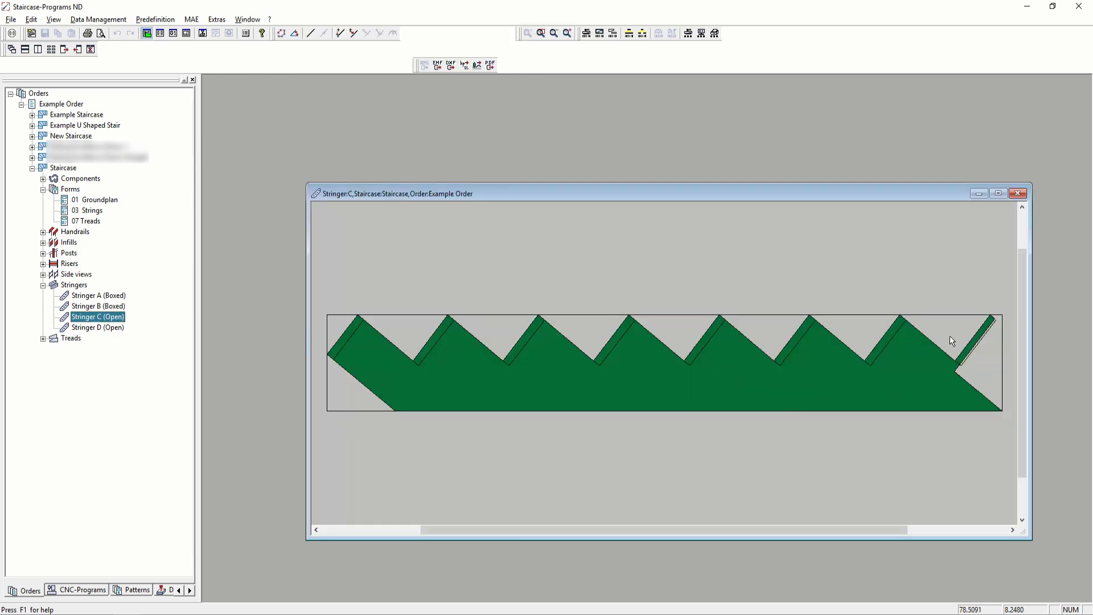
left_click(1017, 193)
right_click(96, 316)
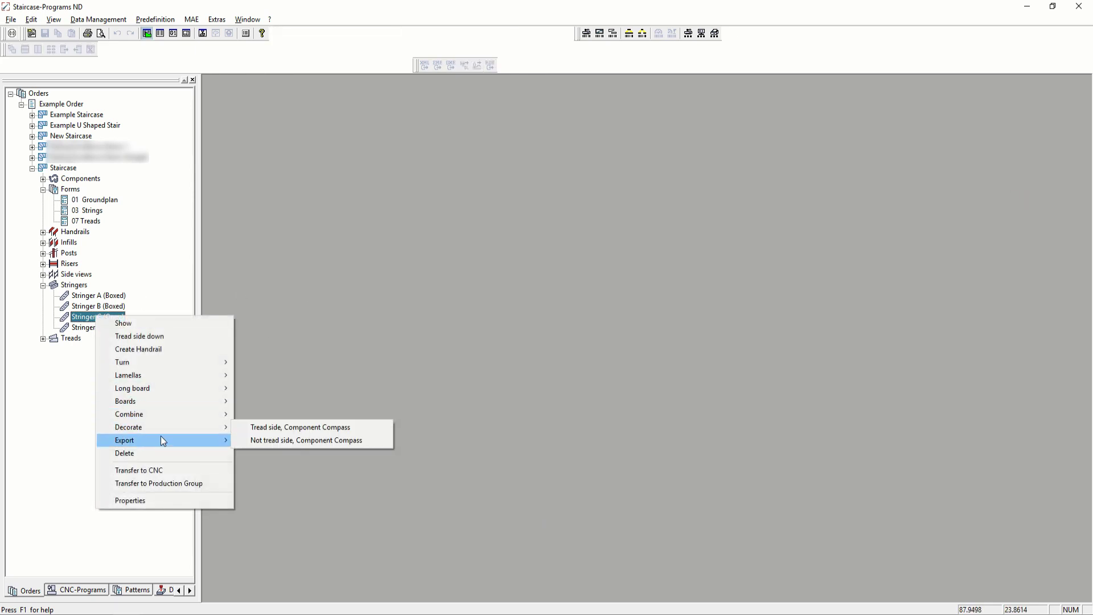
left_click(152, 471)
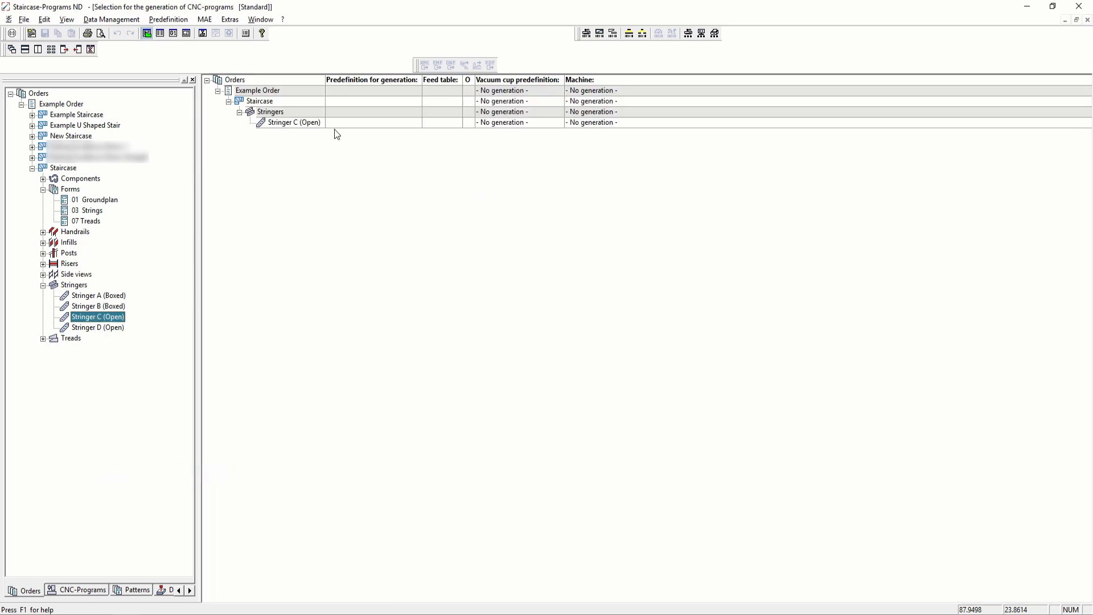
Step: Give Stringer C the Example CNC Machine and Open Stringer predefinition, then create its CNC program
right_click(341, 126)
left_click(370, 132)
left_click(523, 289)
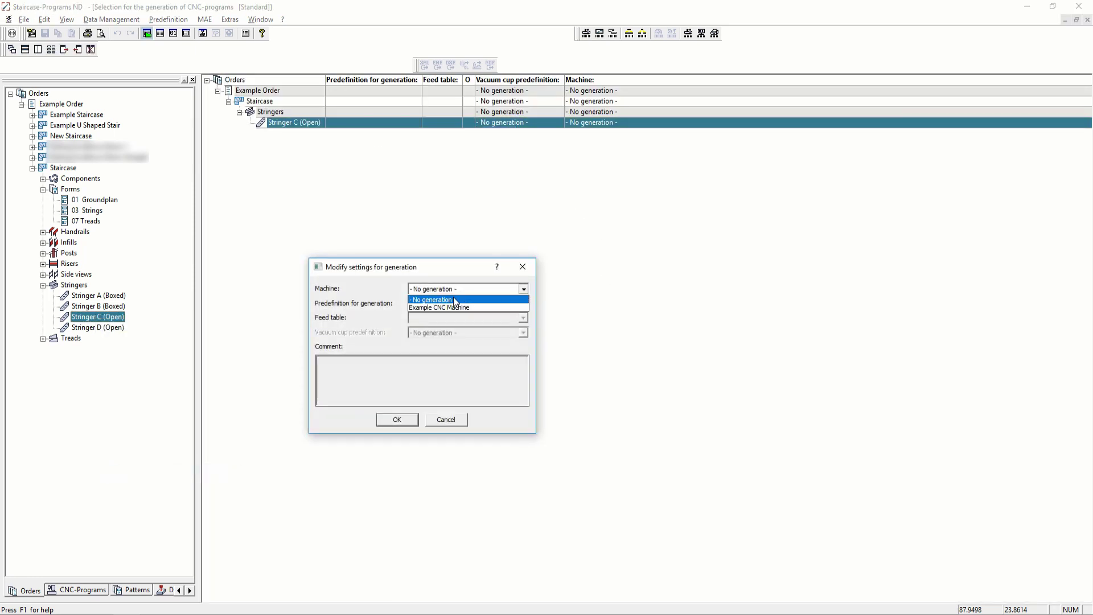
left_click(442, 309)
left_click(444, 304)
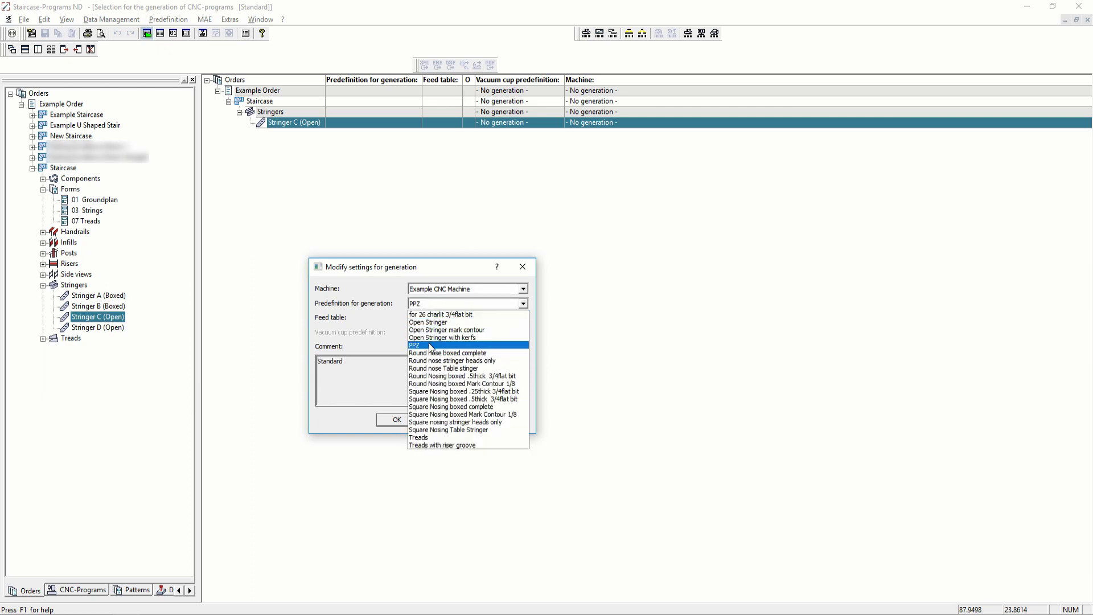
left_click(436, 323)
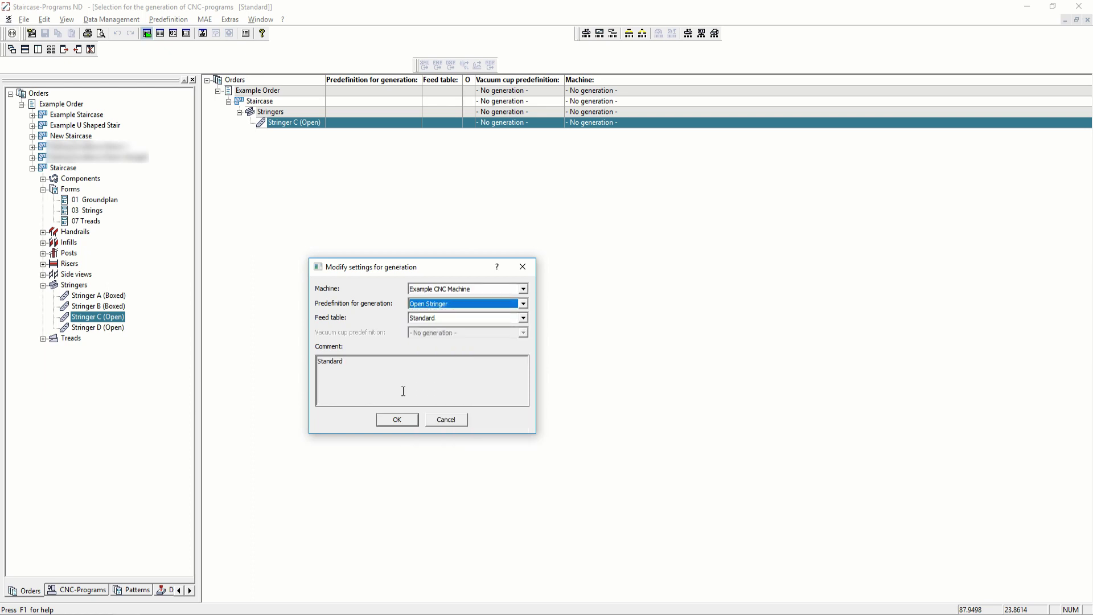
left_click(407, 419)
right_click(328, 128)
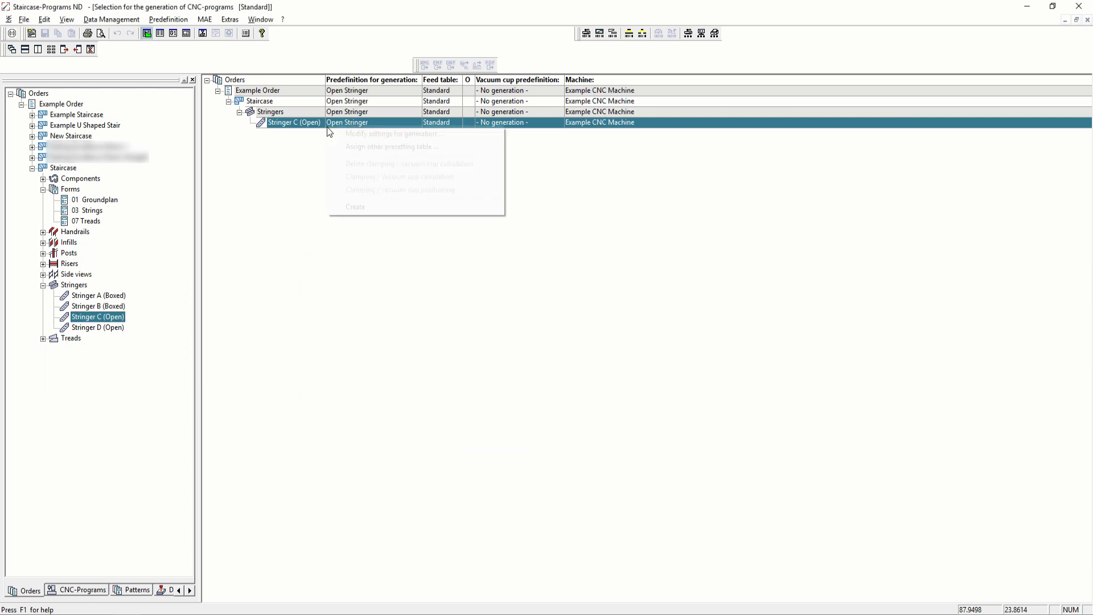
left_click(355, 210)
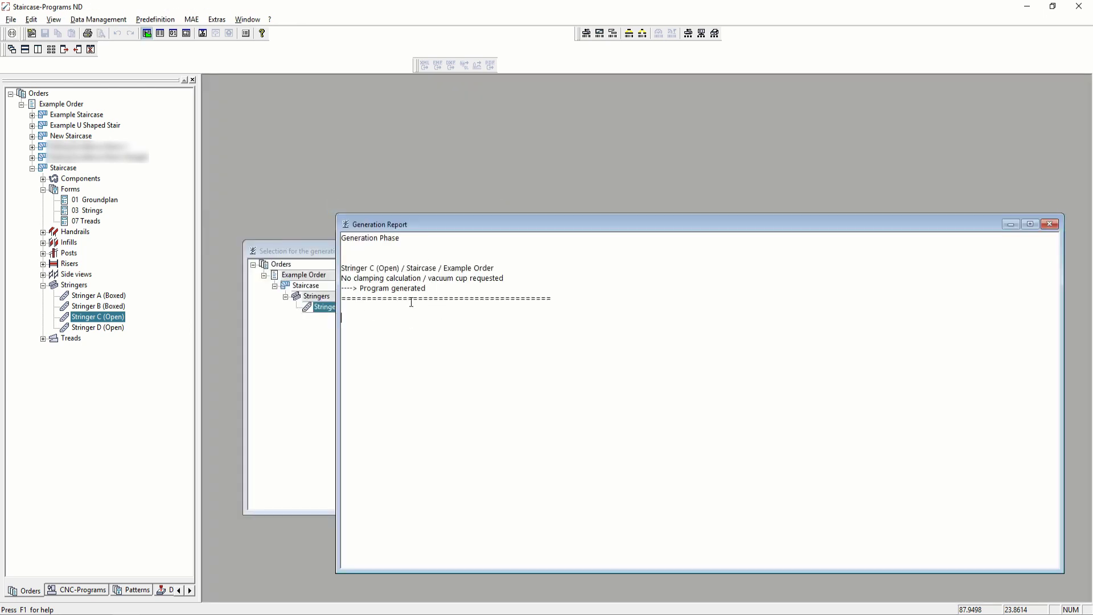
Step: Open the Stringer C (Open) program from CNC-Programs maximized and scroll down to the M30 end macro
left_click(78, 591)
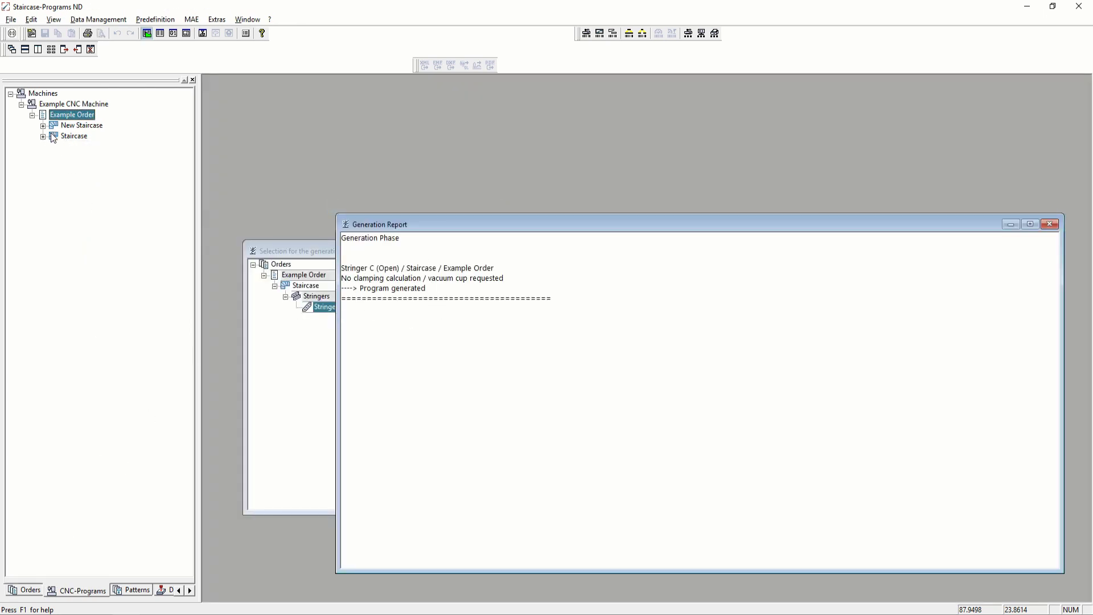
left_click(43, 136)
left_click(54, 147)
double_click(83, 161)
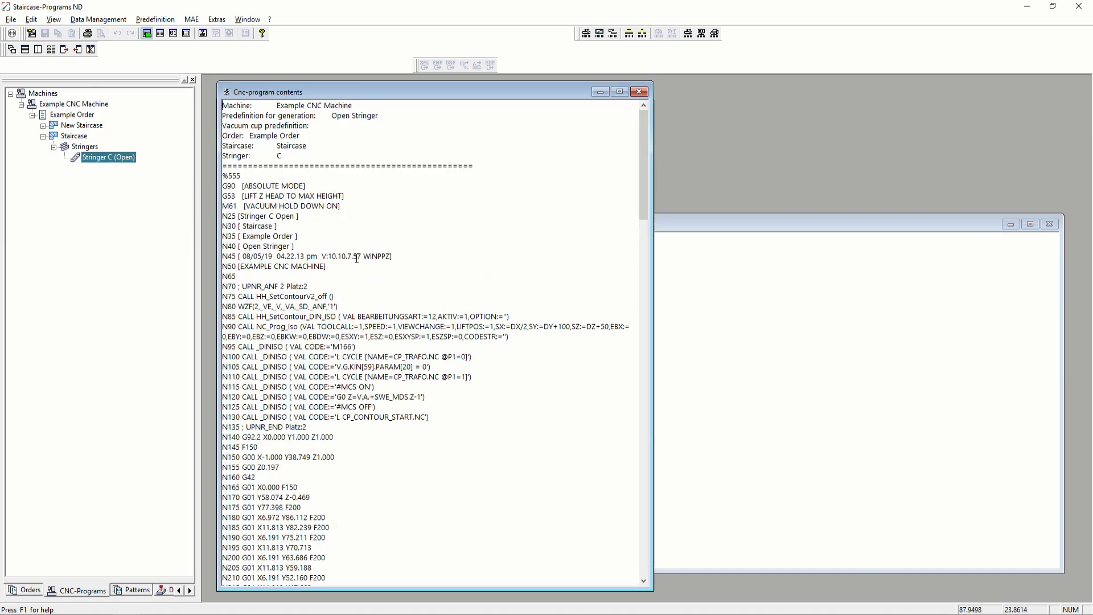
left_click(631, 85)
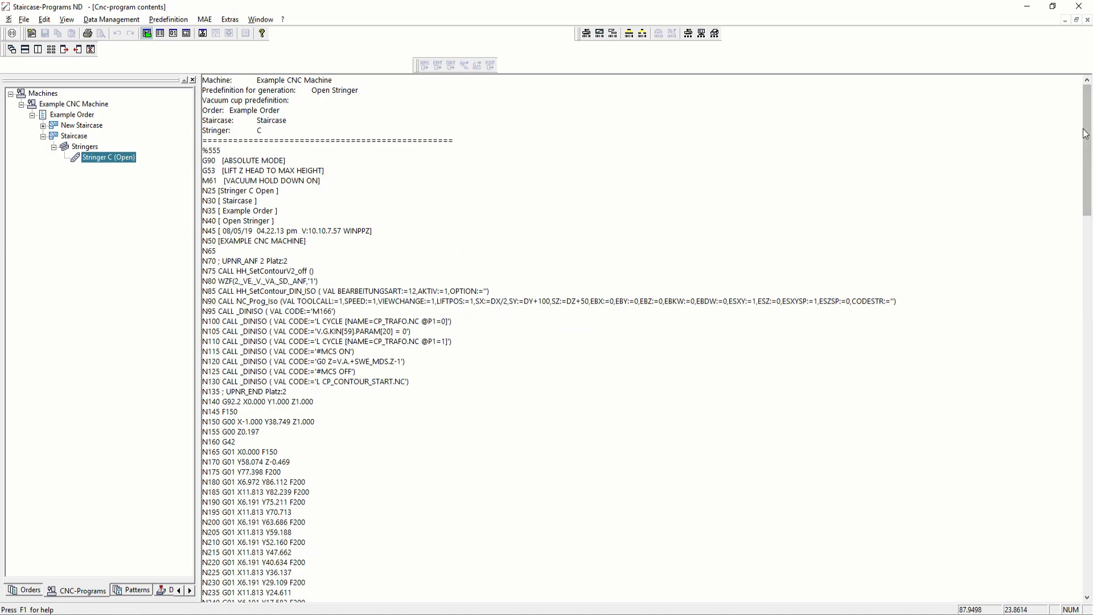
left_click_drag(1087, 144, 1014, 530)
left_click_drag(945, 451, 948, 433)
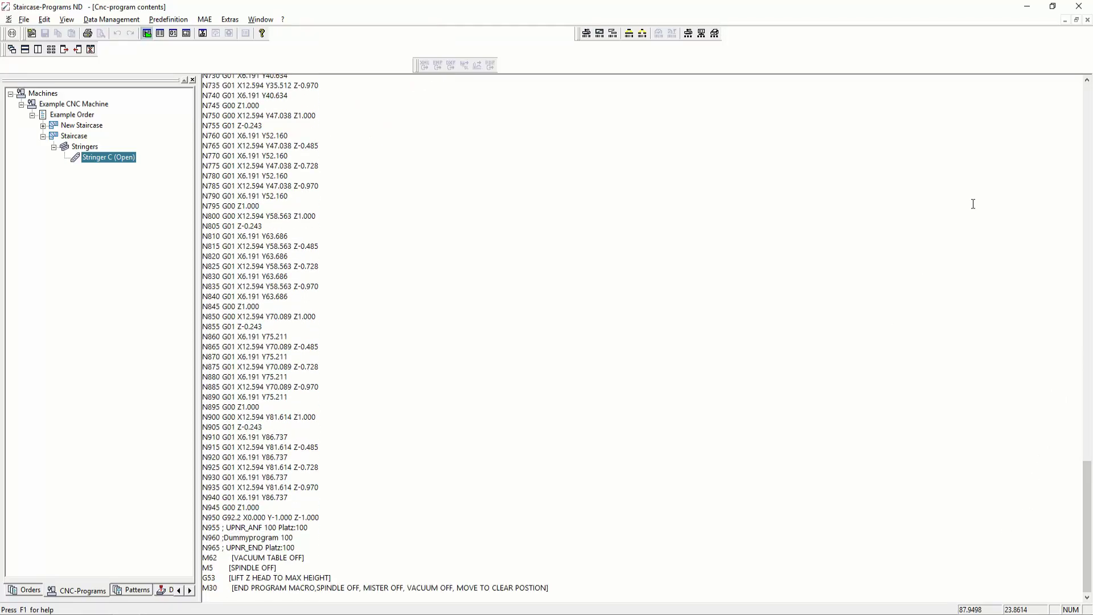